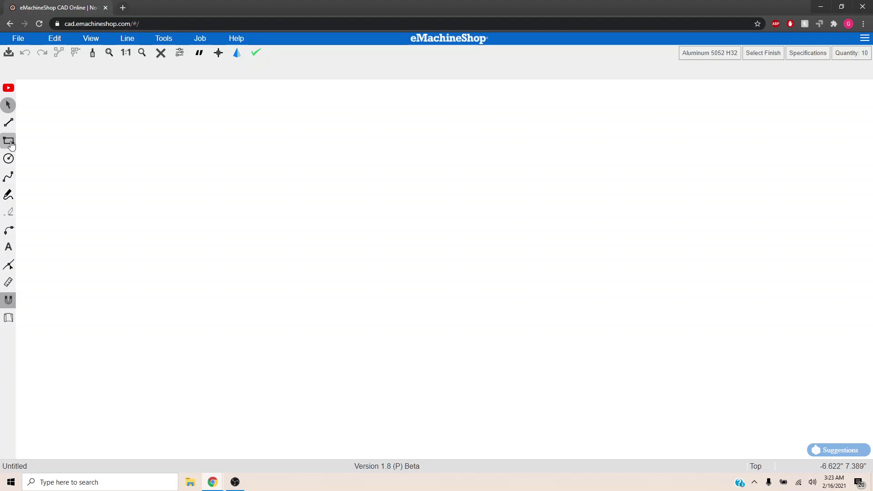
- Draw a rectangle for the plate and size it to 5" wide by 3" tall
click(10, 143)
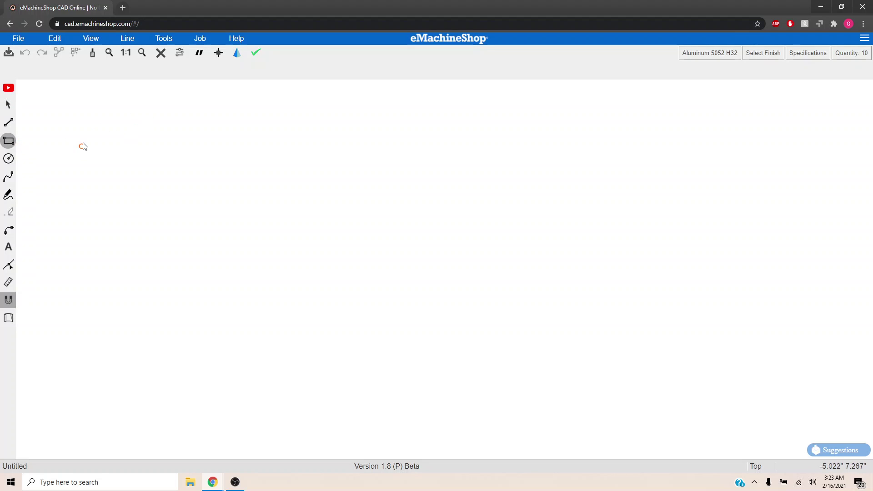
drag(132, 127, 375, 201)
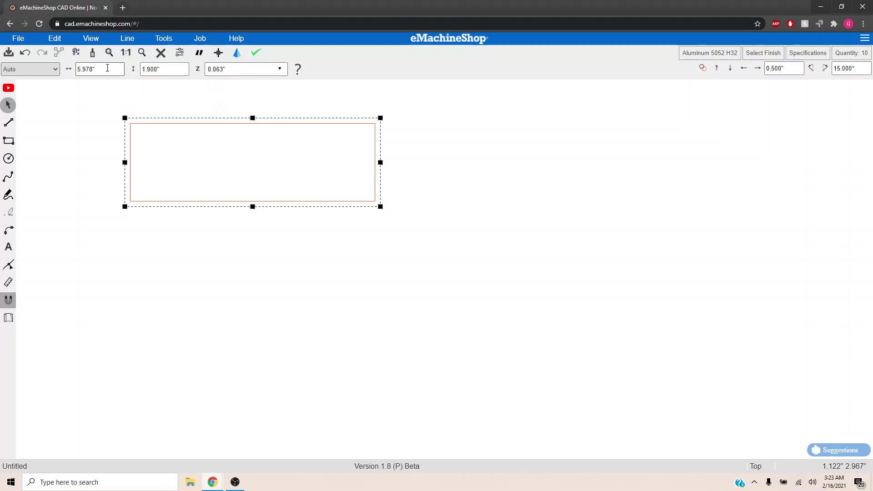
double_click(107, 68)
text(5)
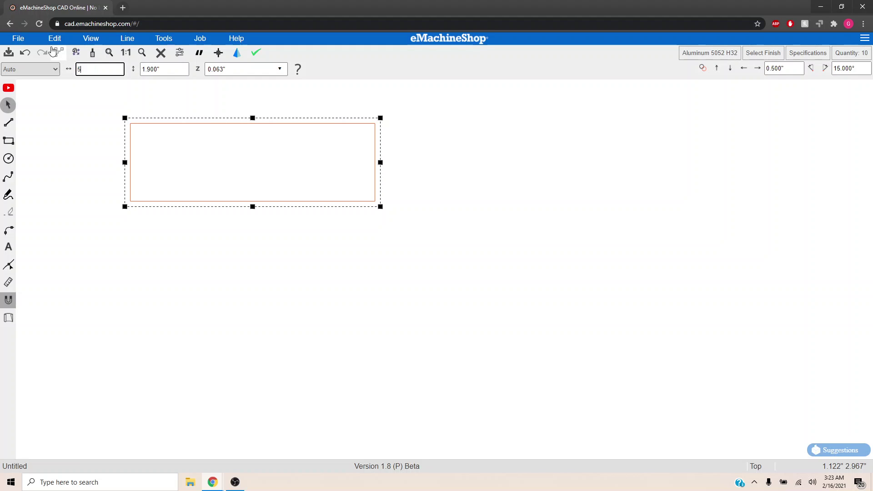
key(Tab)
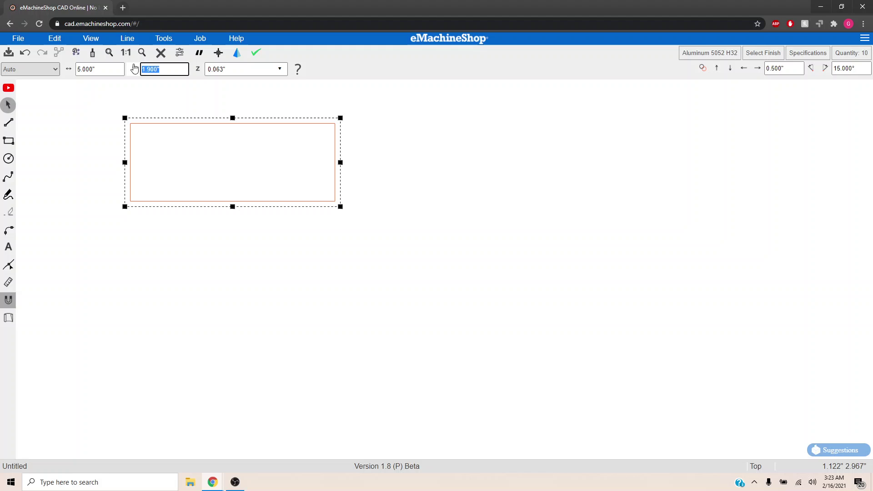
text(3)
key(Return)
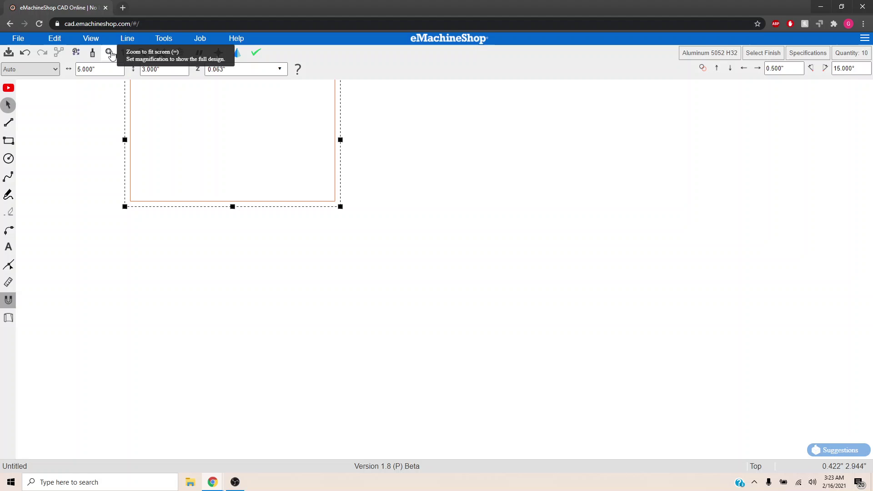
click(110, 54)
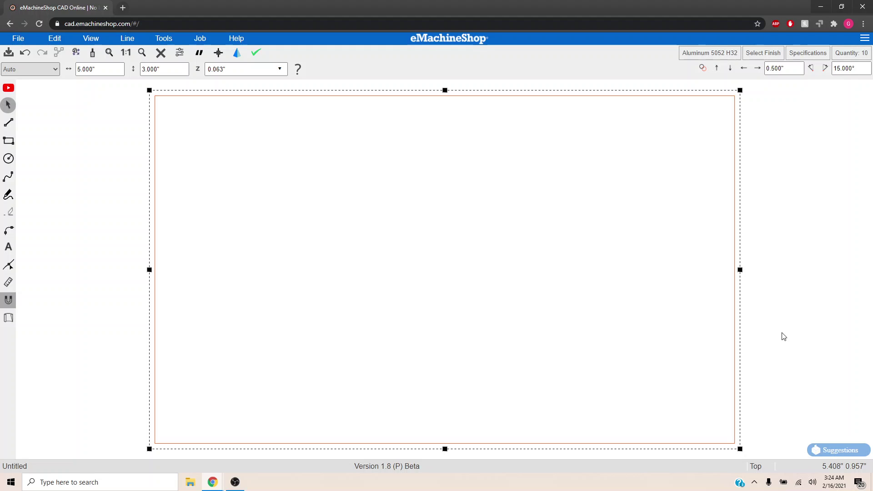
drag(232, 71, 209, 69)
click(245, 72)
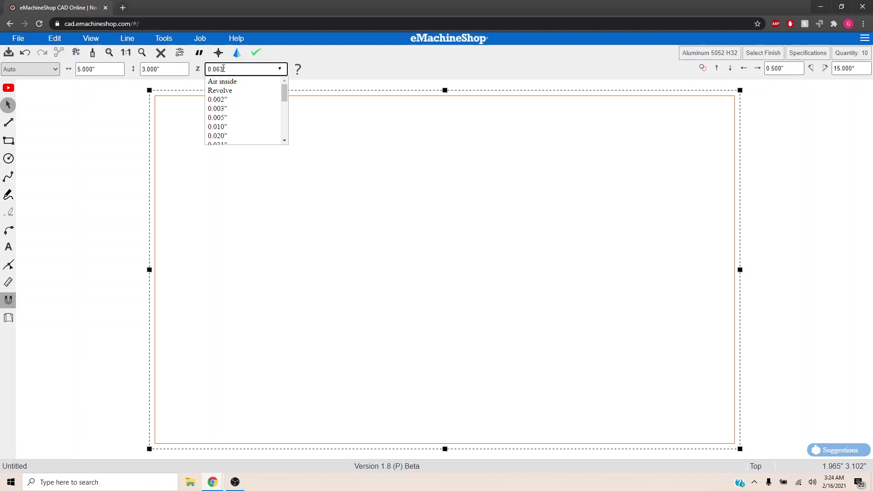
scroll(248, 101, down, 6)
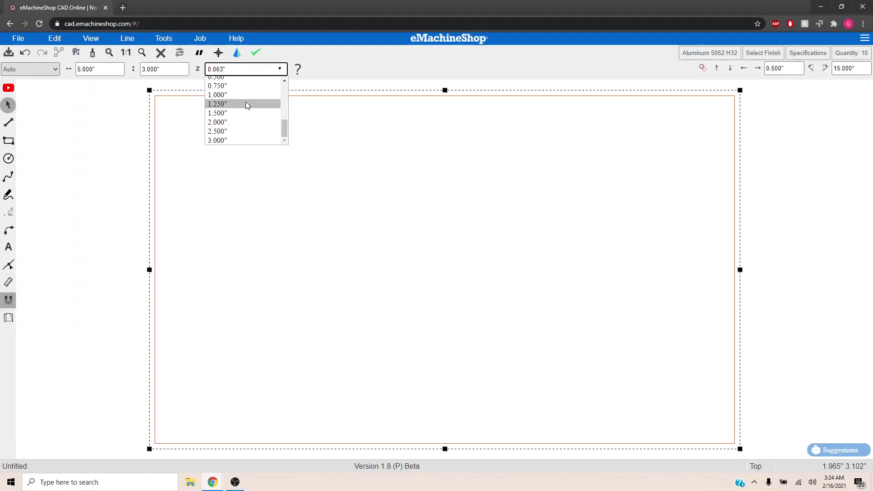
scroll(250, 123, up, 6)
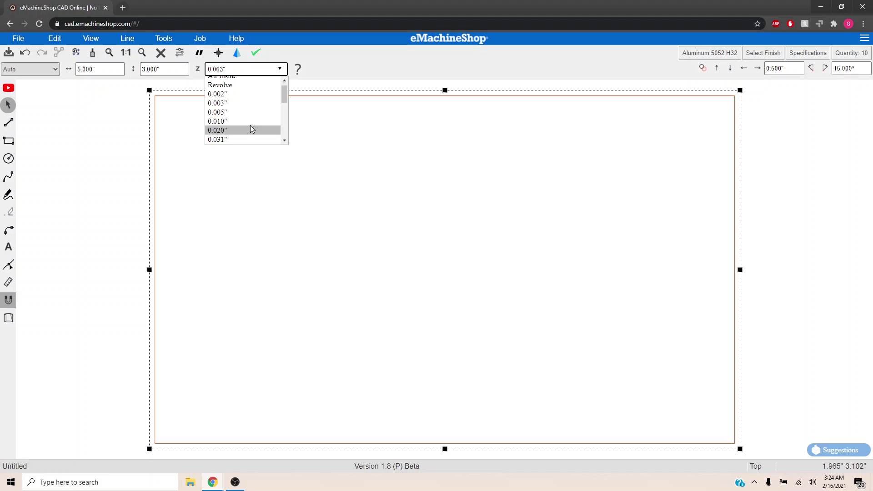
scroll(248, 116, up, 1)
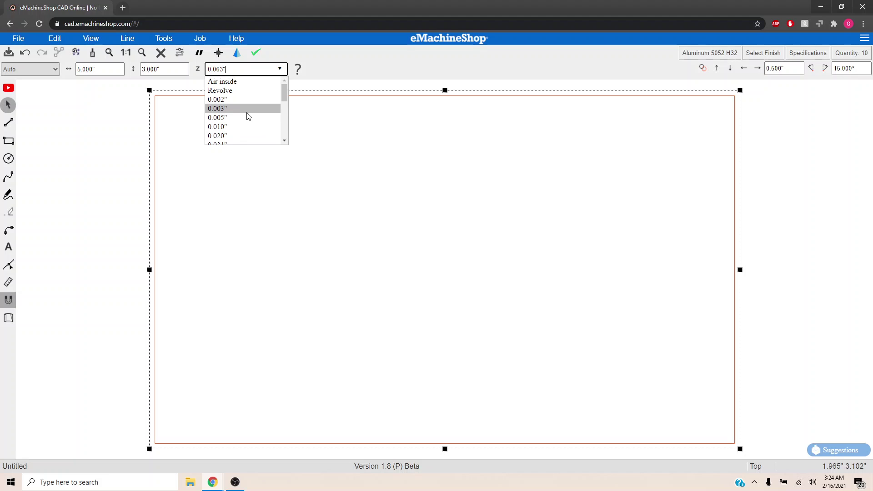
click(237, 54)
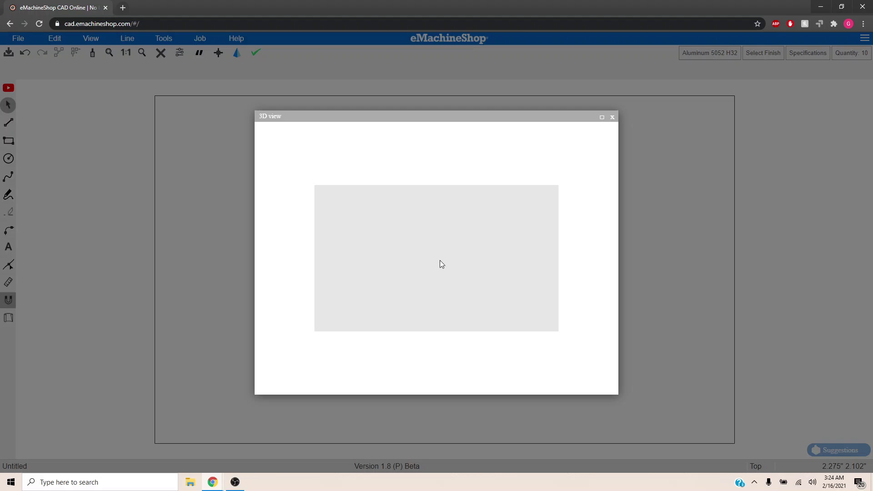
drag(447, 258, 626, 146)
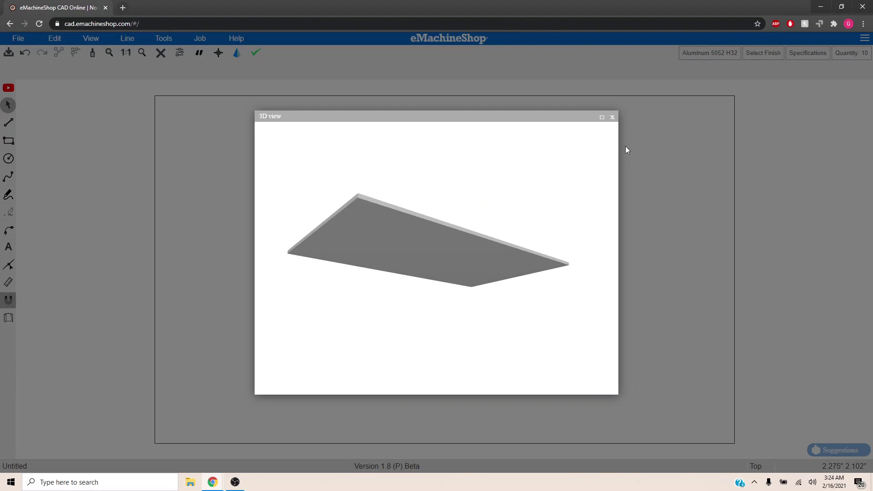
click(612, 117)
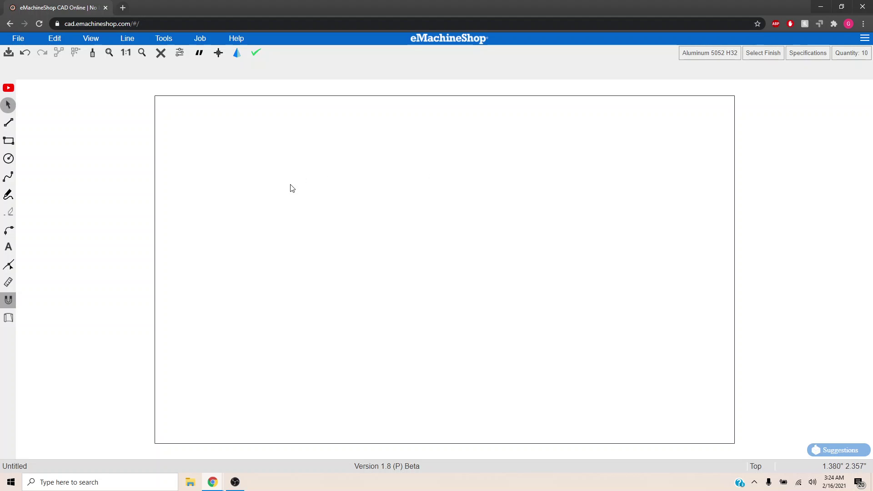
- Add a 0.250" diameter hole near the plate's upper-left, keeping its depth as Air inside
click(8, 159)
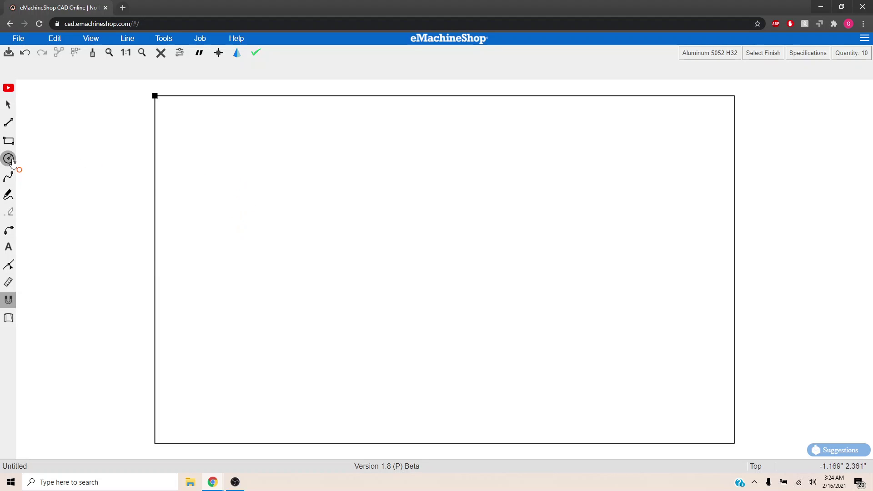
click(254, 206)
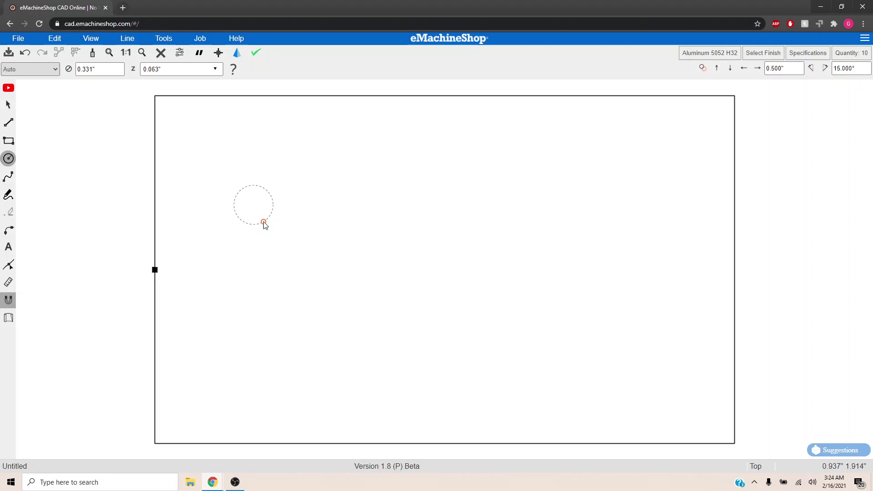
click(265, 223)
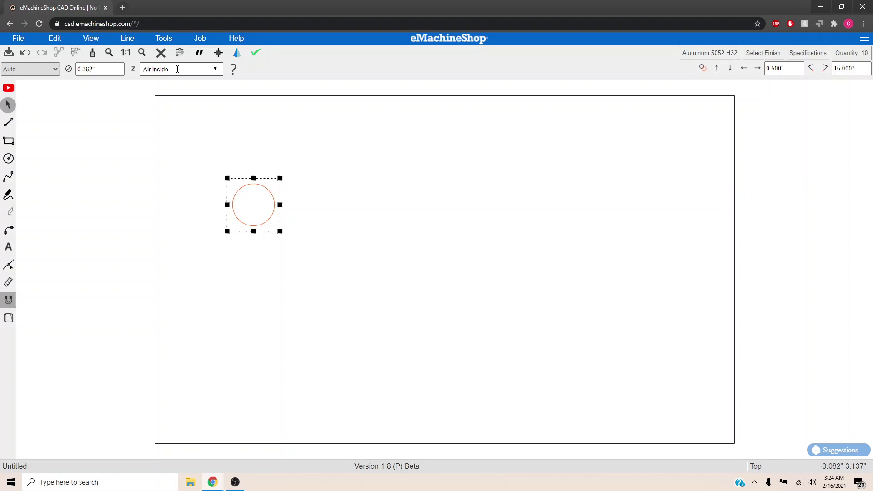
click(98, 70)
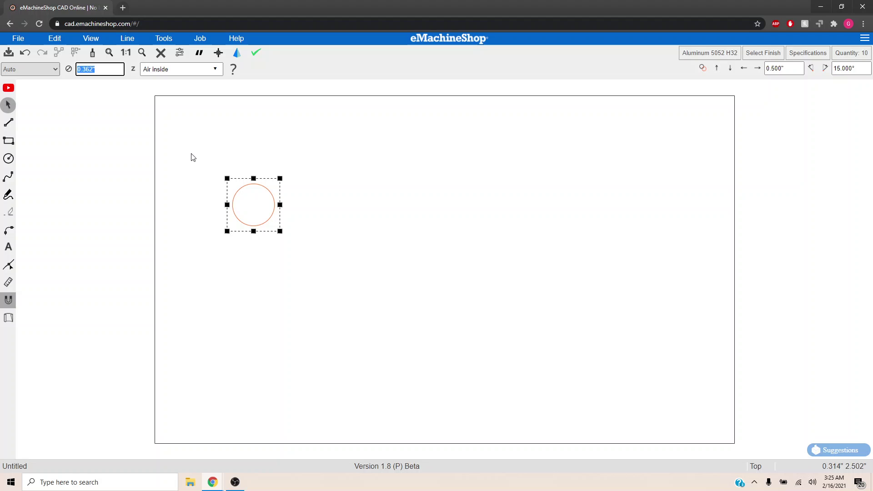
key(BackSpace)
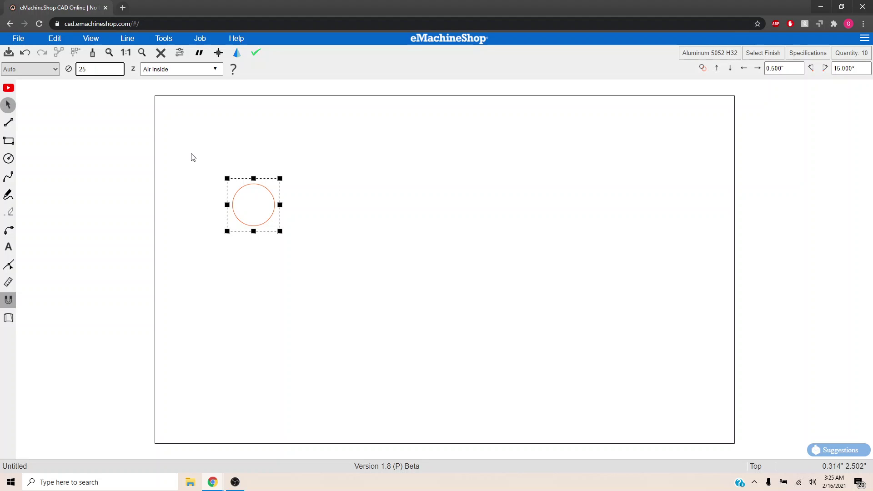
key(Return)
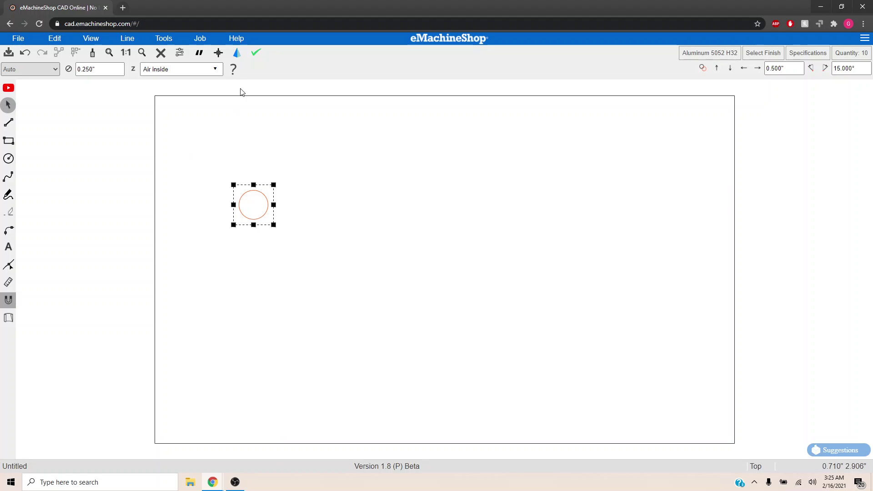
click(179, 70)
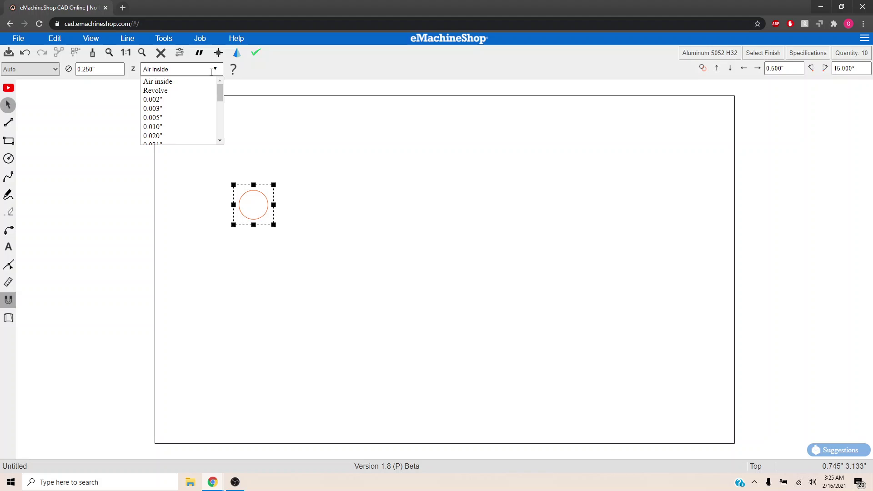
click(190, 82)
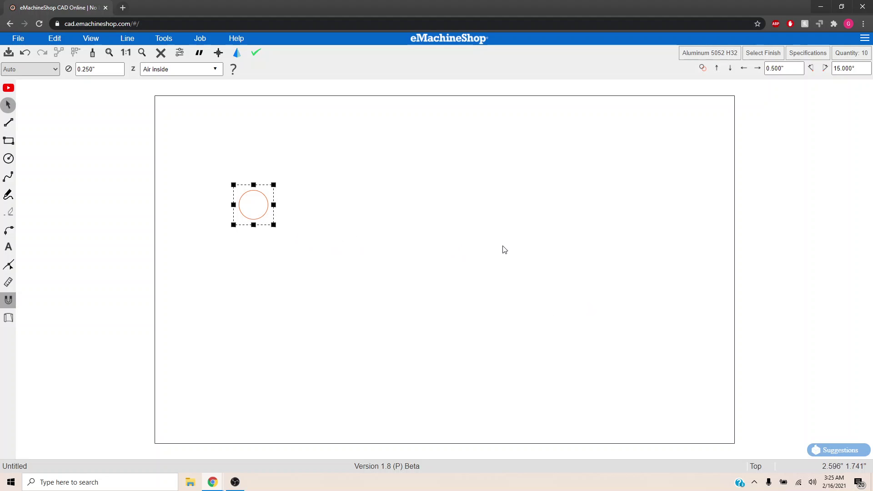
- Copy the hole twice to the right at 0.5" spacing
click(342, 224)
drag(210, 170, 304, 258)
key(ctrl+Right)
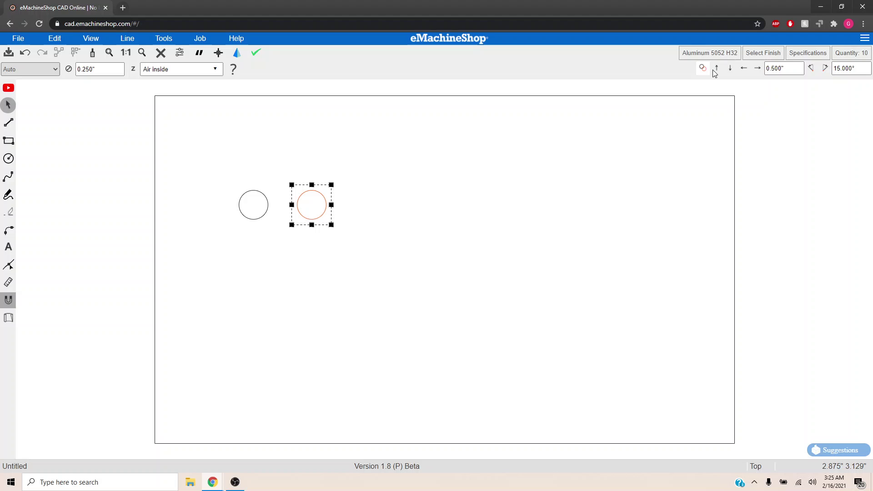
click(757, 69)
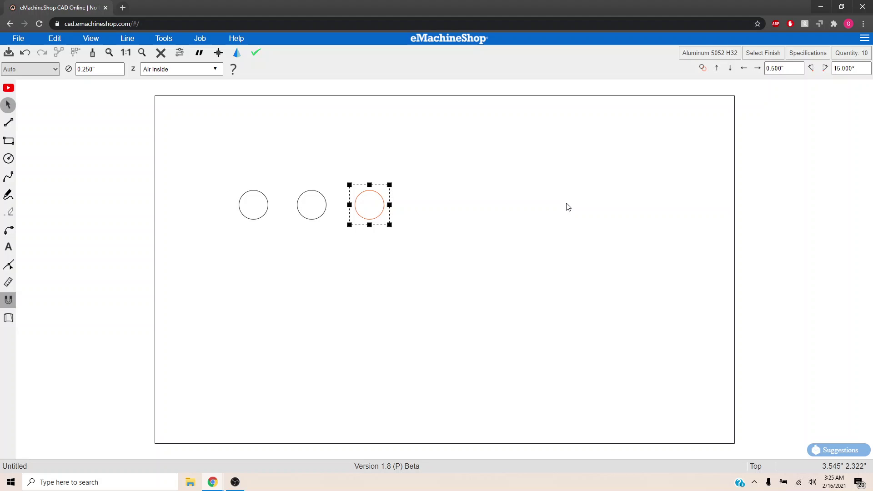
- Delete the extra rightmost copy so two holes remain
click(409, 268)
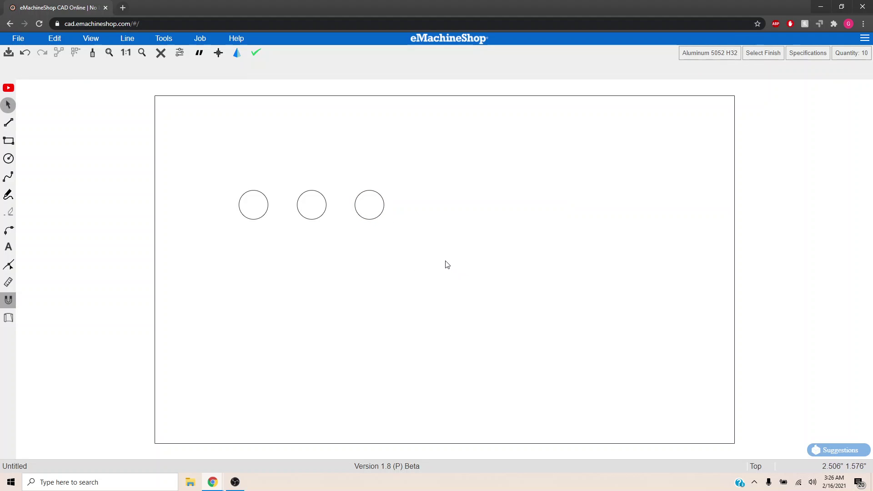
drag(446, 261, 340, 166)
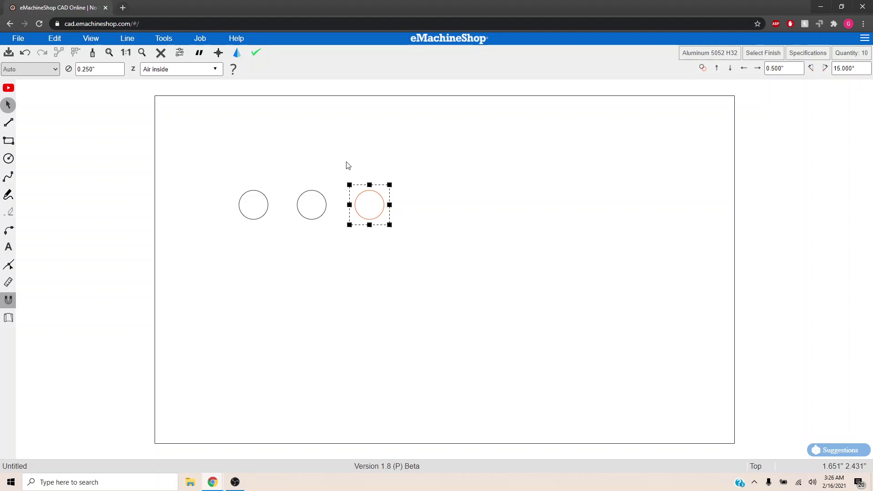
click(161, 55)
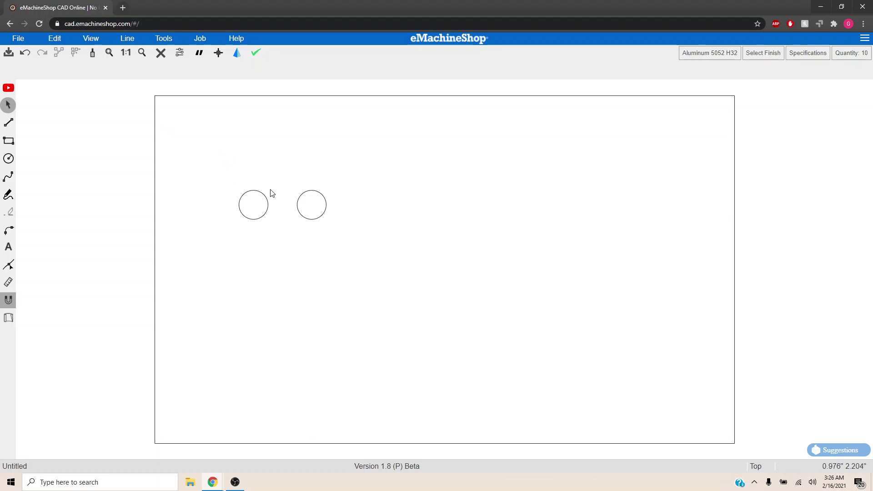
- Move the two holes onto the midpoints of the plate's left and right edges
click(267, 205)
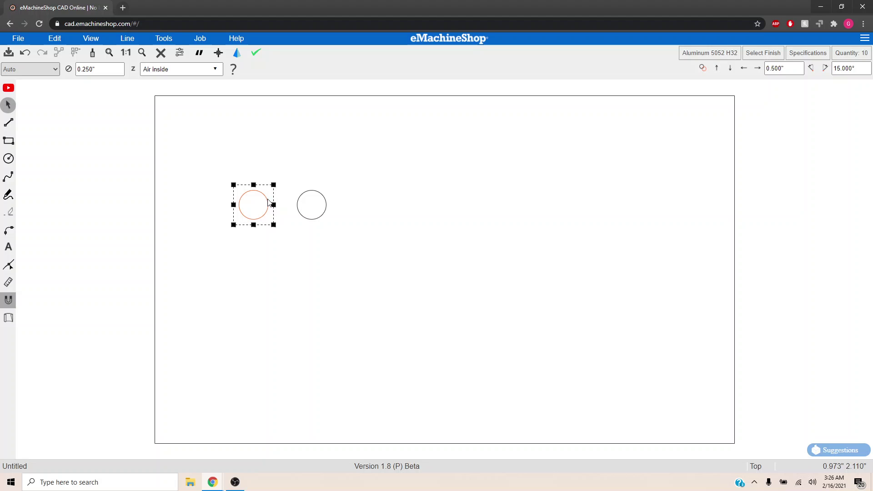
drag(267, 205, 171, 267)
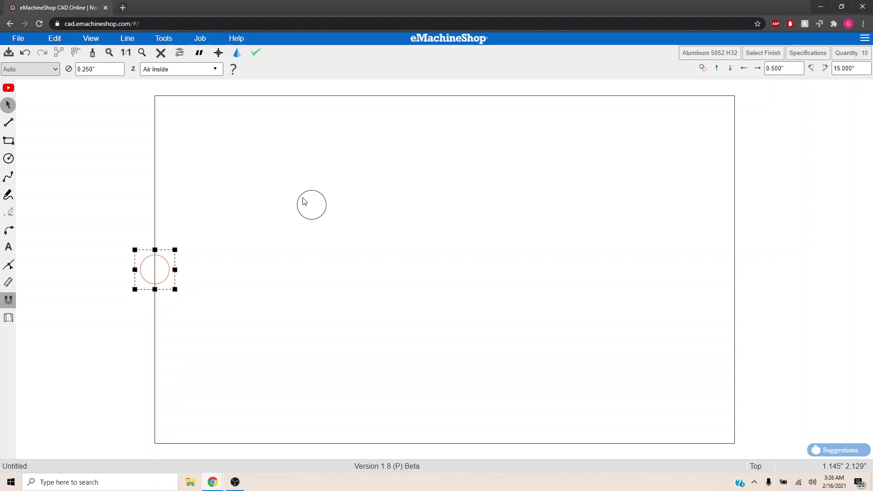
click(326, 204)
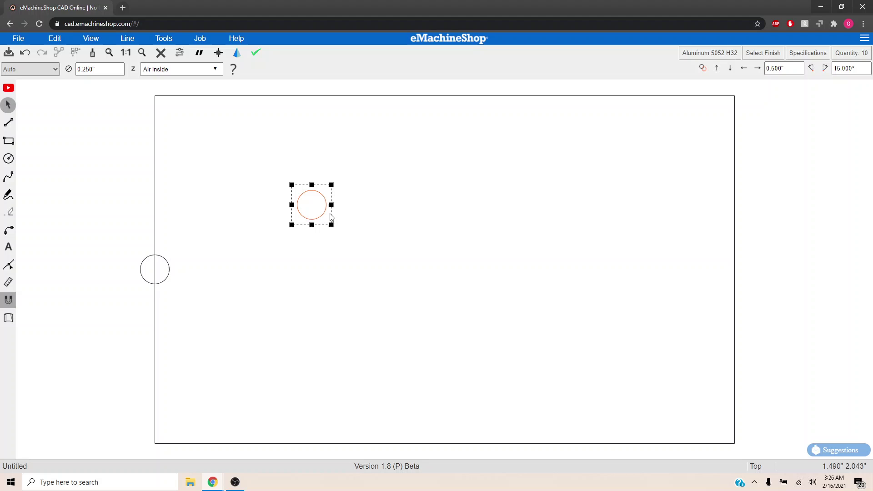
drag(324, 198, 745, 265)
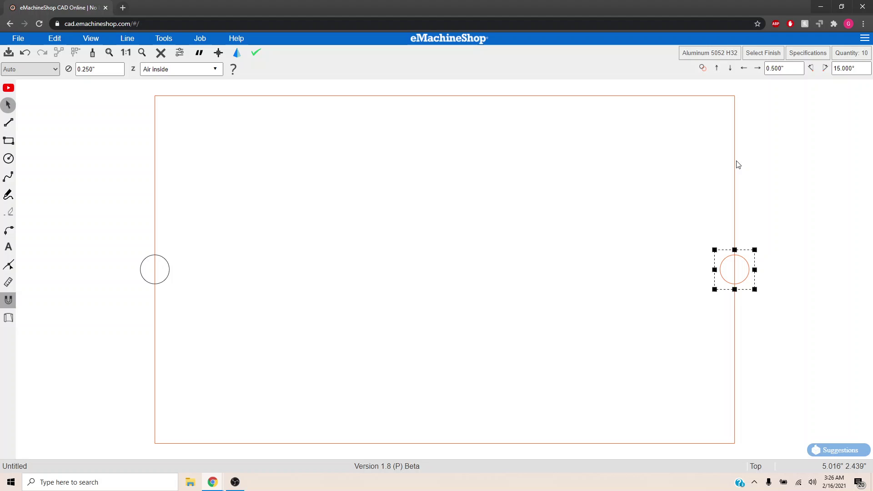
- Set the nudge distance to 0.500" and nudge each hole 0.5" inward from its edge
triple_click(790, 70)
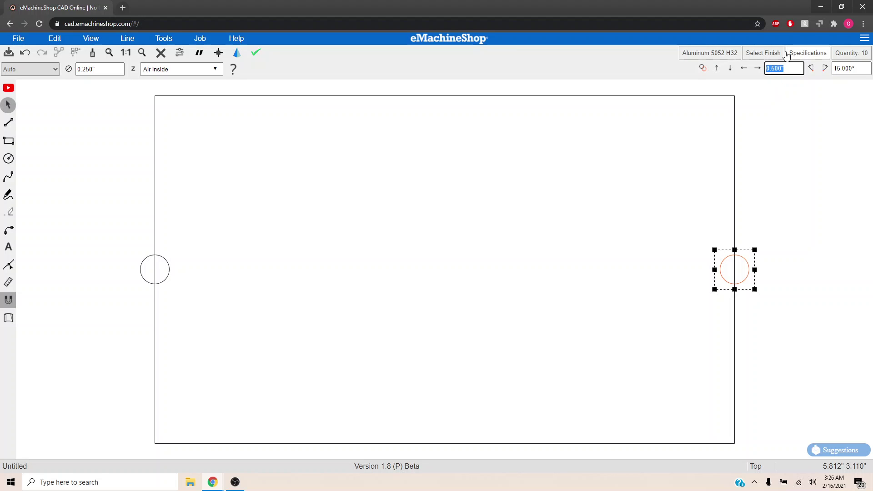
key(BackSpace)
text(.5)
text(00)
key(Return)
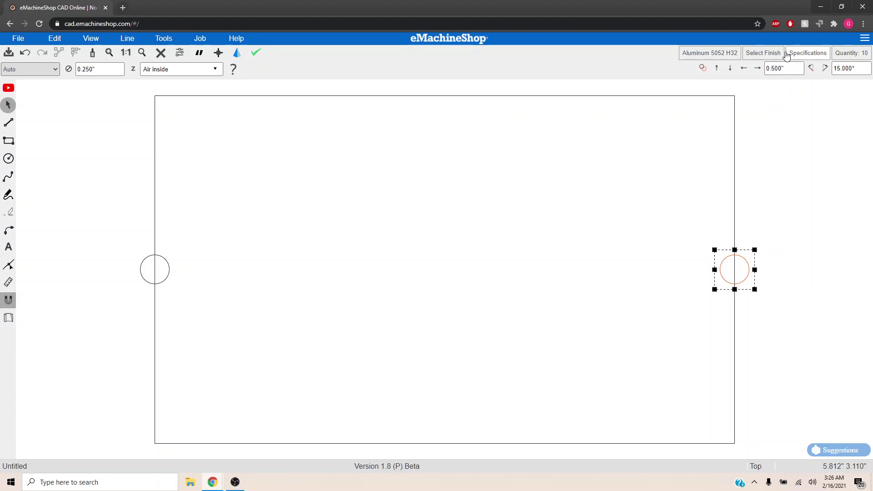
click(743, 69)
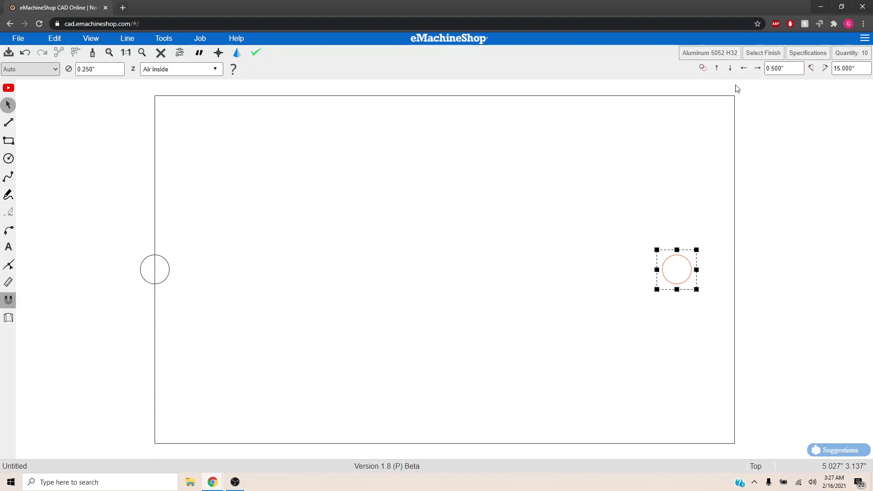
click(170, 270)
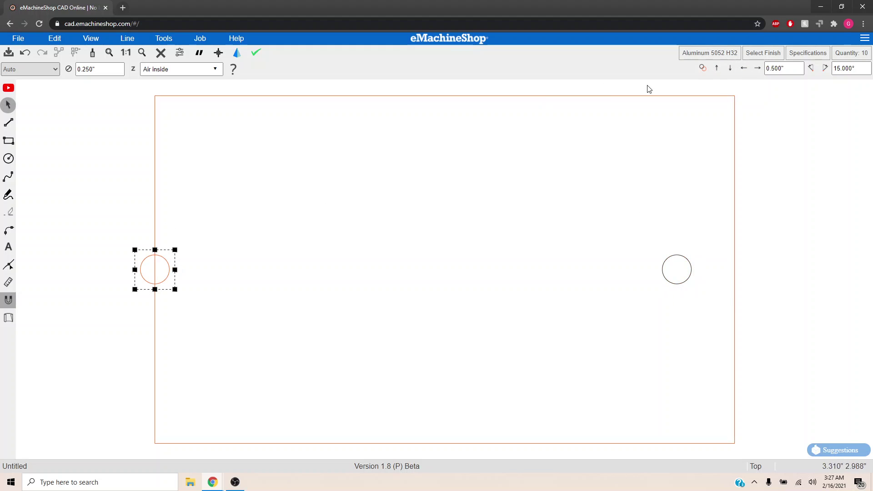
click(757, 69)
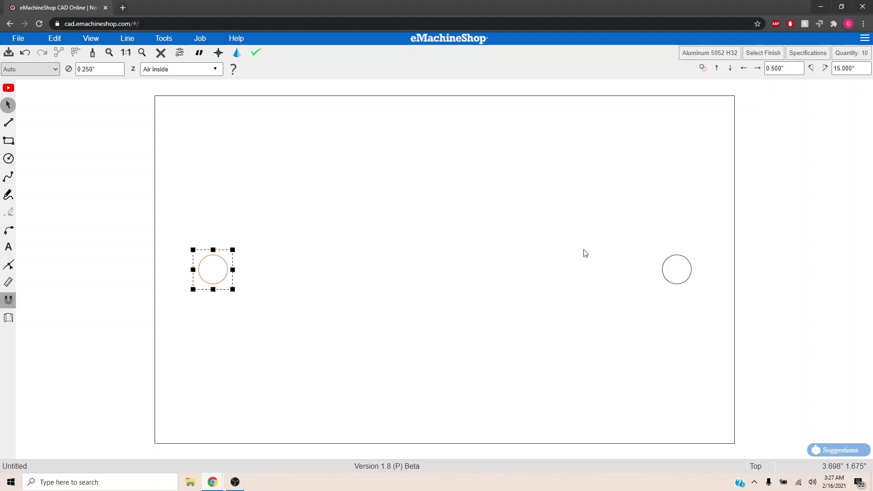
click(236, 60)
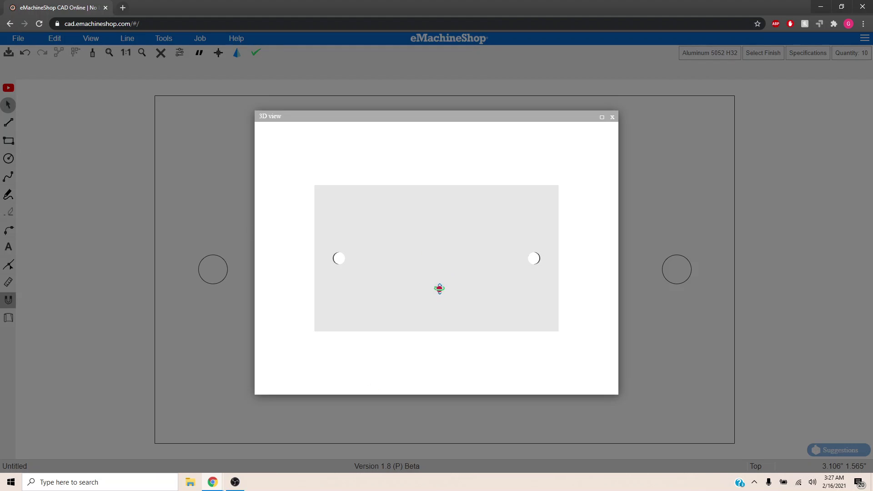
drag(439, 288, 500, 245)
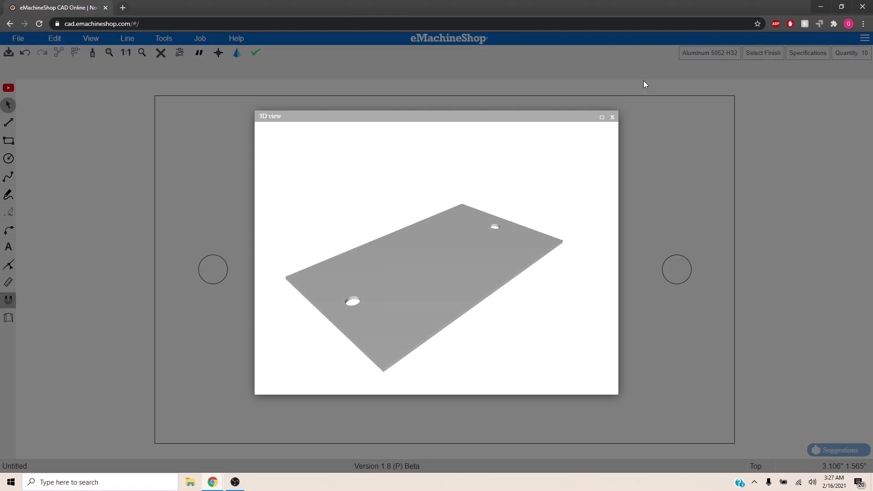
click(612, 118)
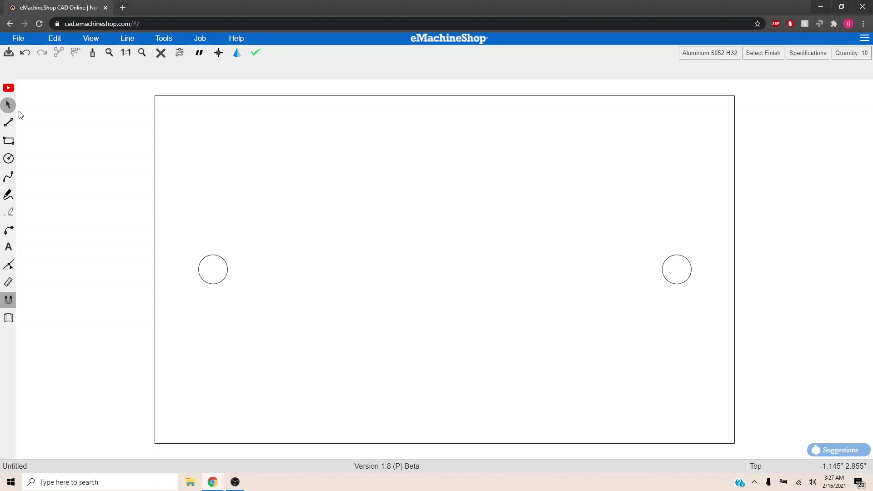
- Draw a 3.000" vertical line down the plate's middle and make it a 90° Bend
click(8, 123)
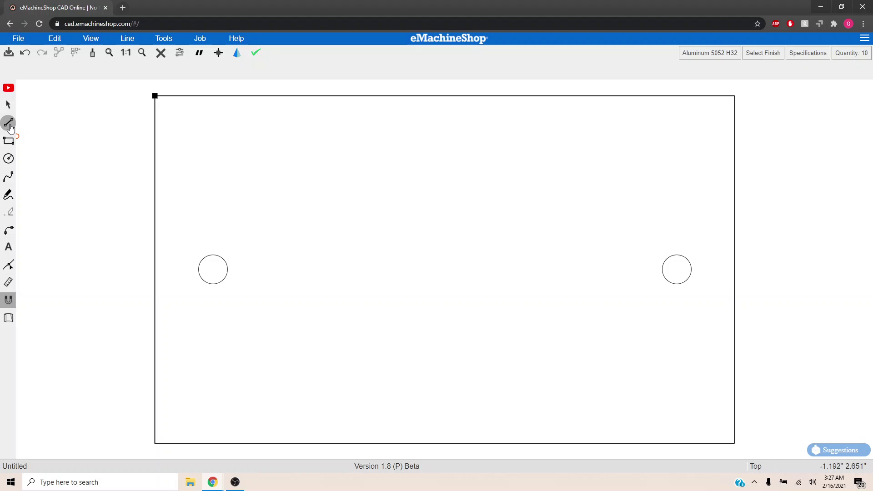
click(445, 96)
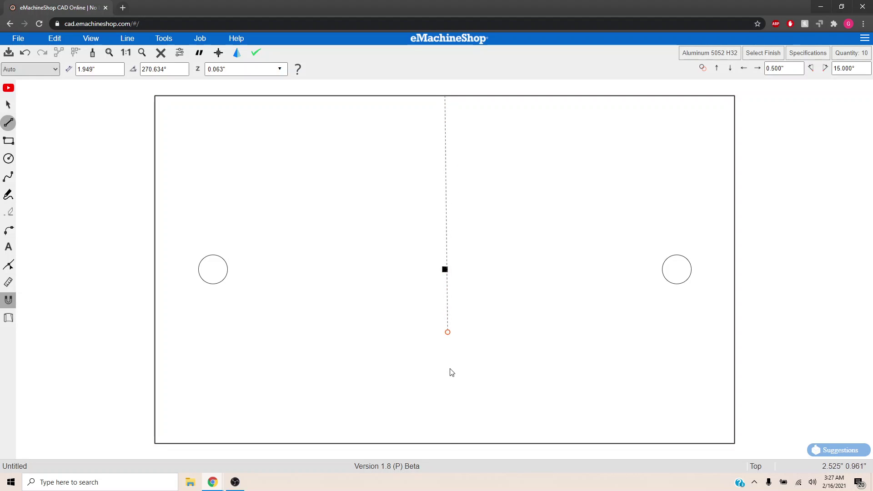
click(445, 443)
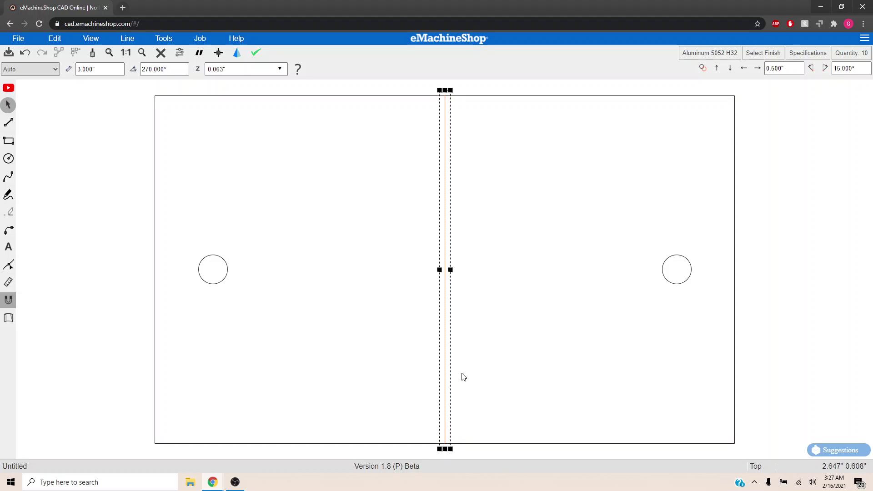
click(55, 72)
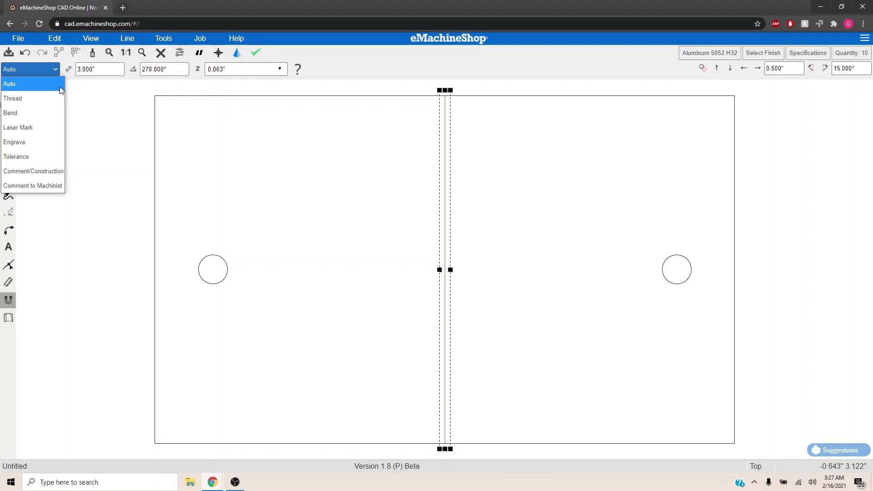
click(56, 114)
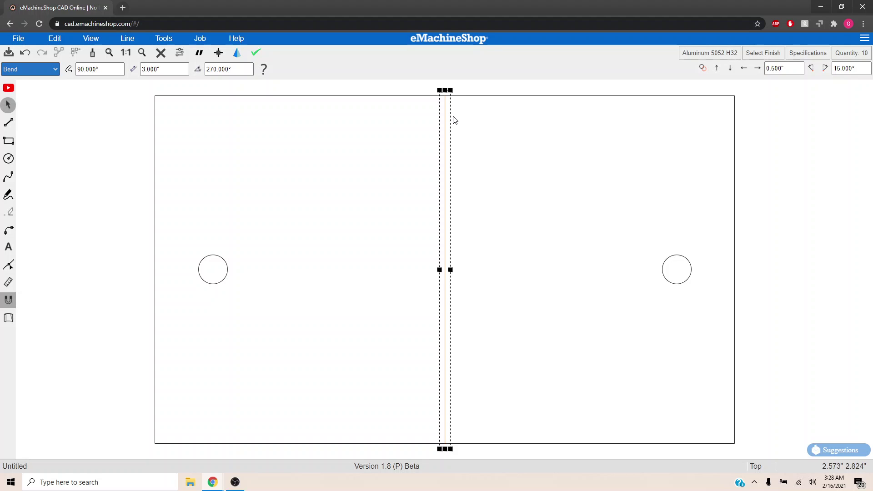
drag(101, 69, 69, 75)
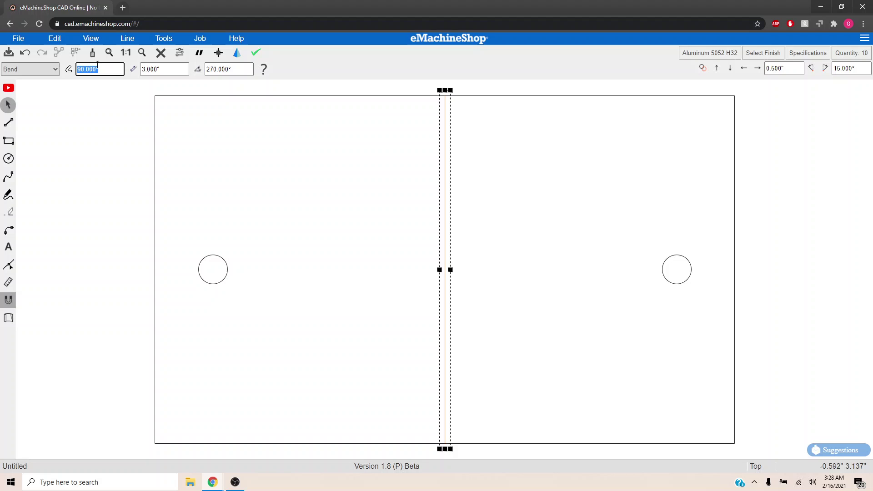
click(237, 55)
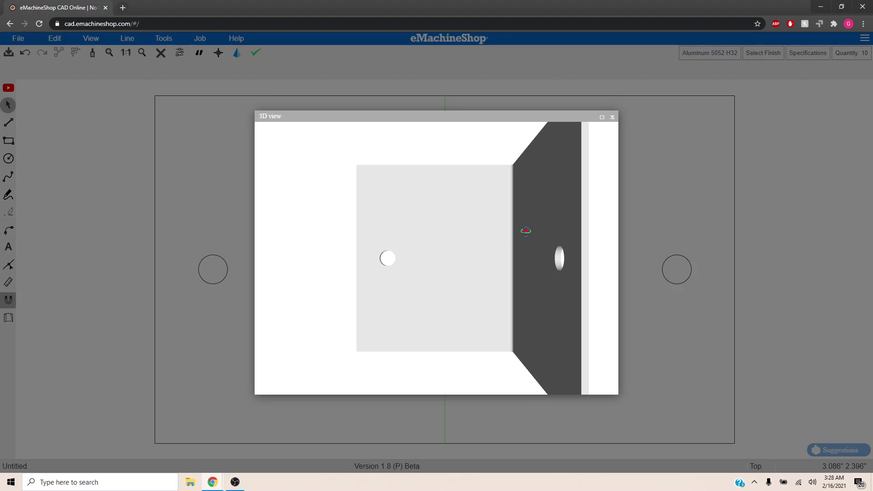
drag(522, 230, 347, 281)
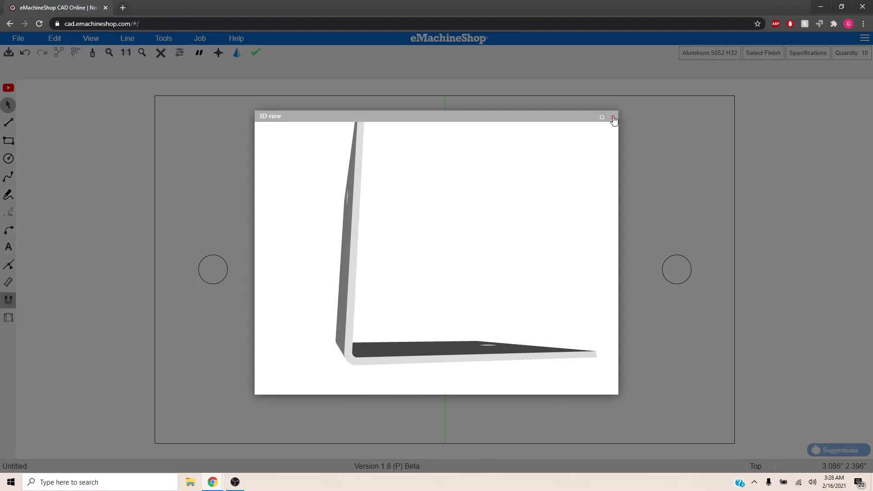
click(613, 117)
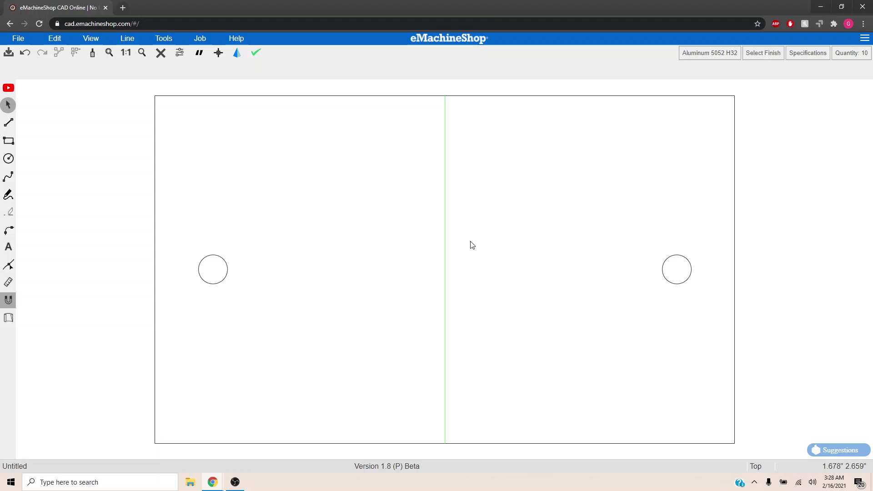
- Generate the side-view bend model via View > Model Bends, keeping dotted lines
scroll(423, 219, down, 3)
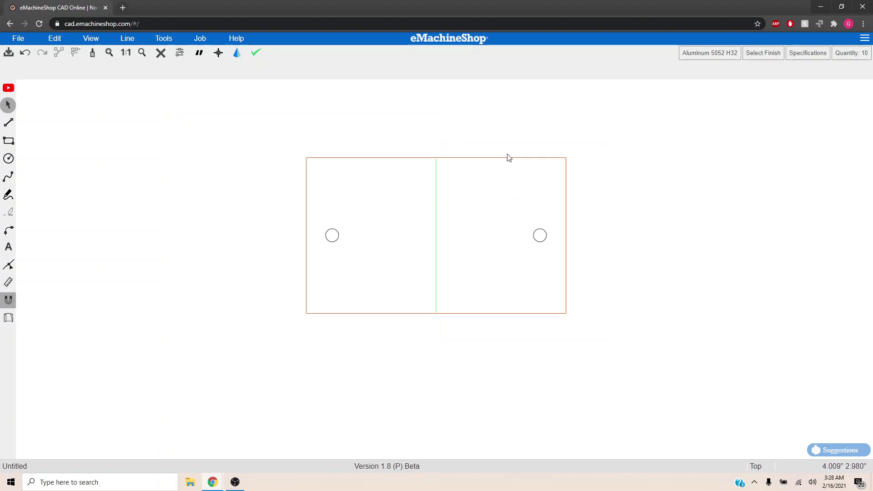
click(96, 40)
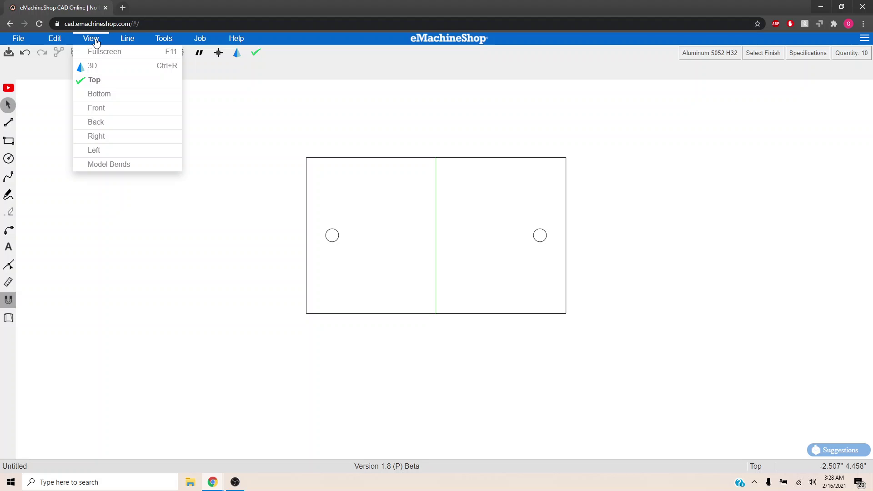
click(116, 166)
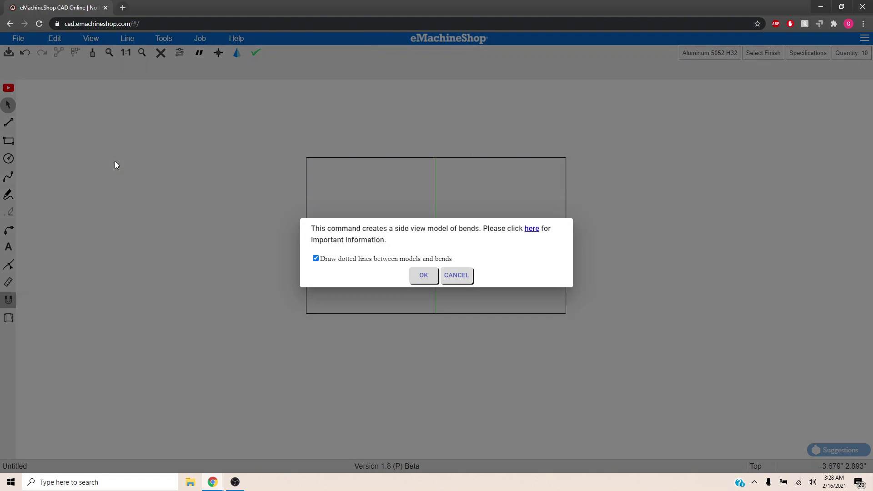
click(425, 276)
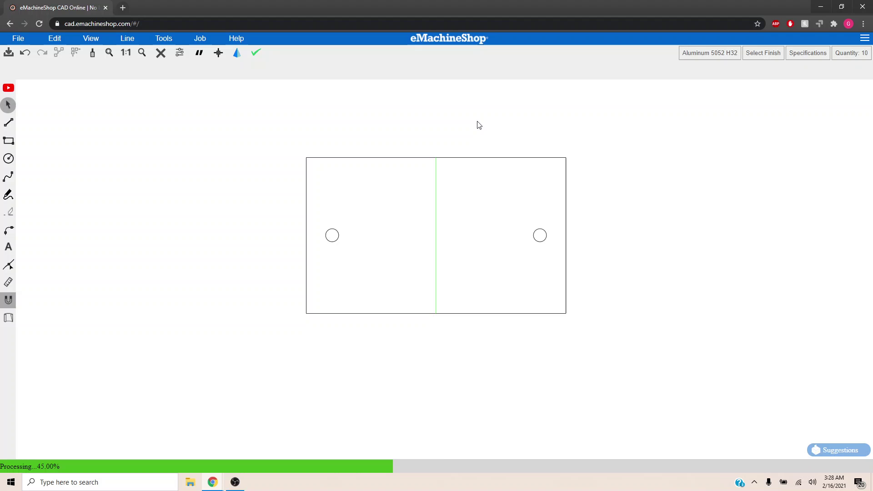
scroll(467, 160, up, 1)
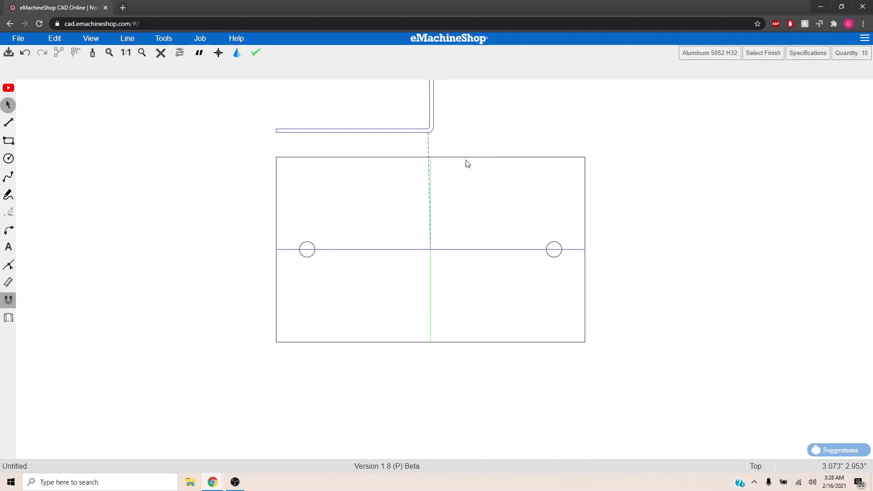
scroll(462, 161, down, 8)
scroll(475, 134, up, 3)
scroll(359, 123, up, 3)
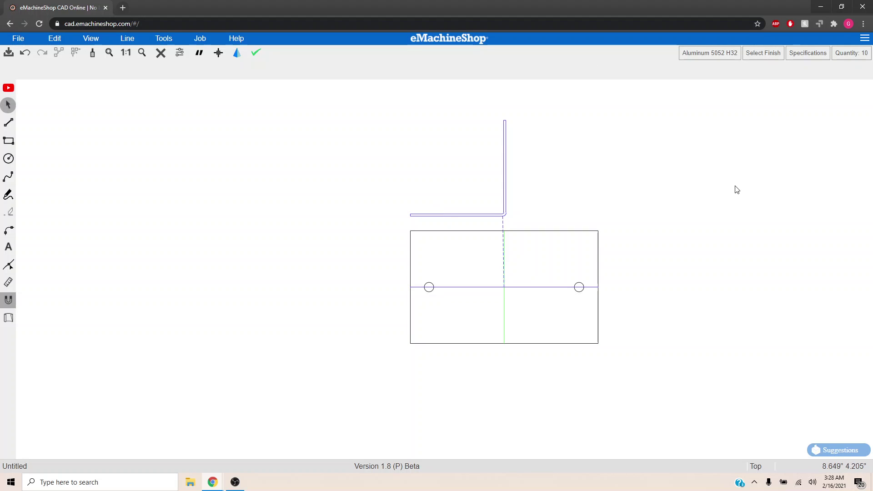
- Keep Aluminum 5052 H32 as the material and choose a Powder Coat - Black finish
click(692, 55)
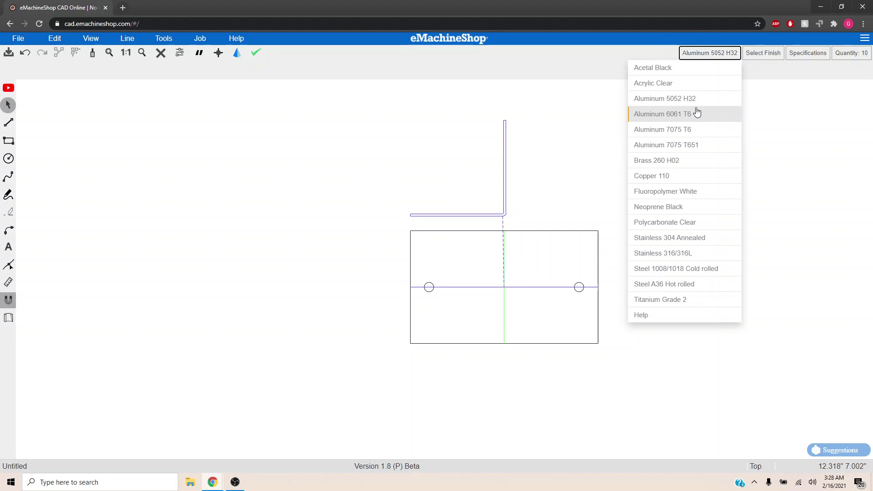
click(694, 104)
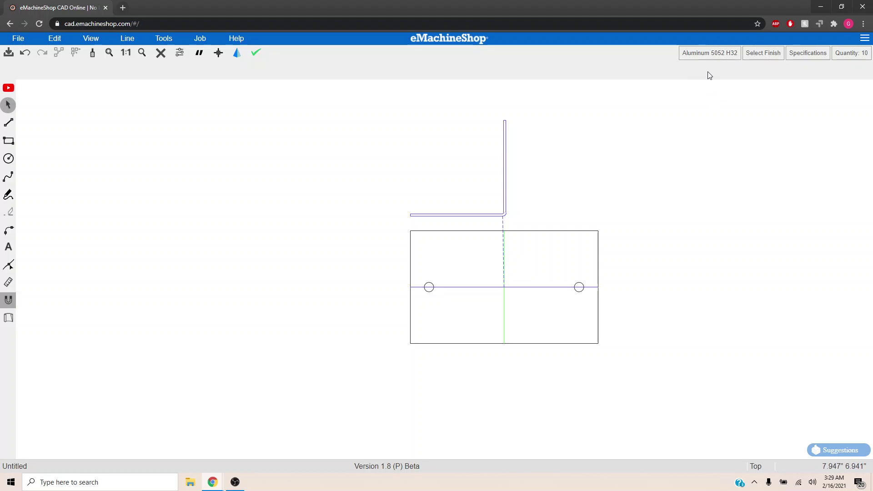
click(757, 54)
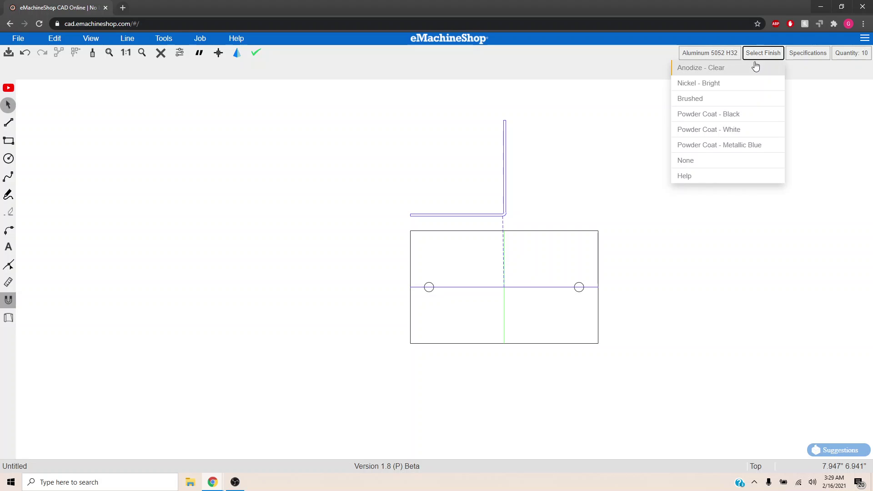
click(740, 115)
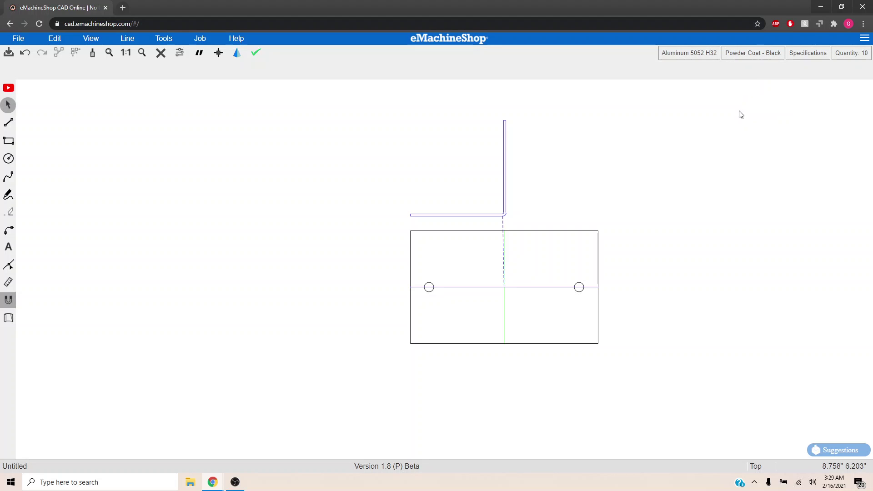
- Set the general linear tolerance to +/-0.020", leaving surface roughness at 2000 microinches Ra
click(801, 58)
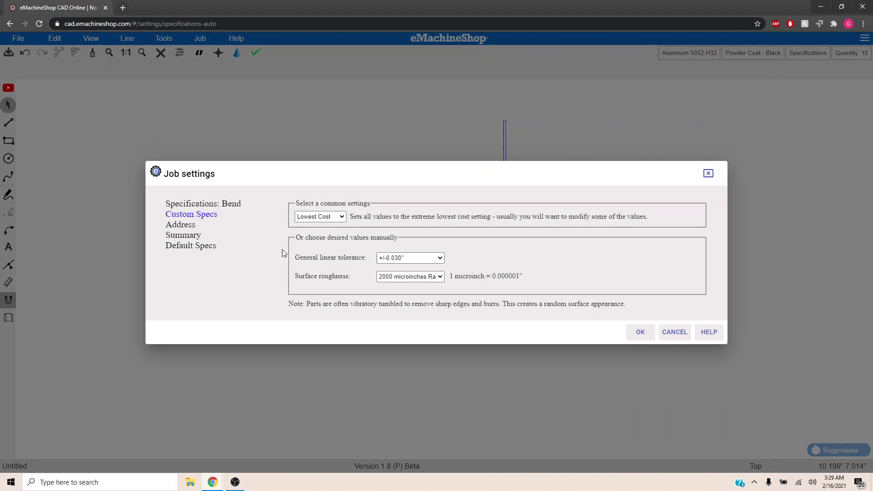
click(423, 259)
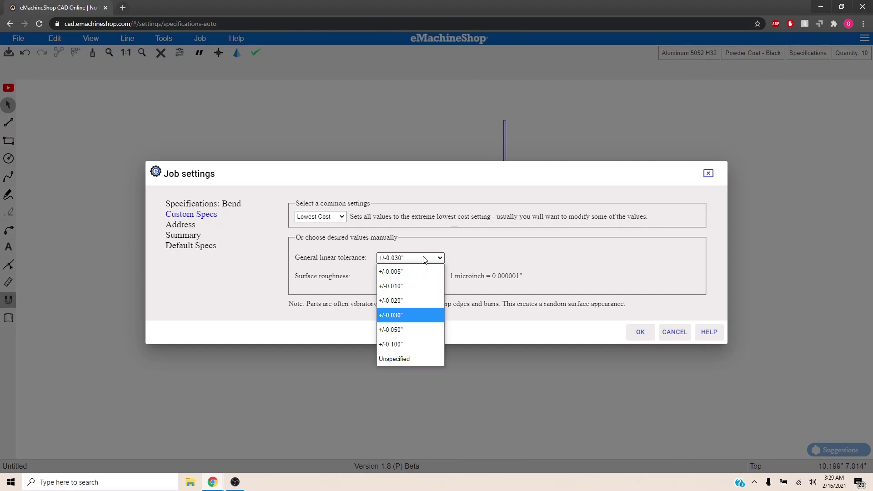
click(419, 305)
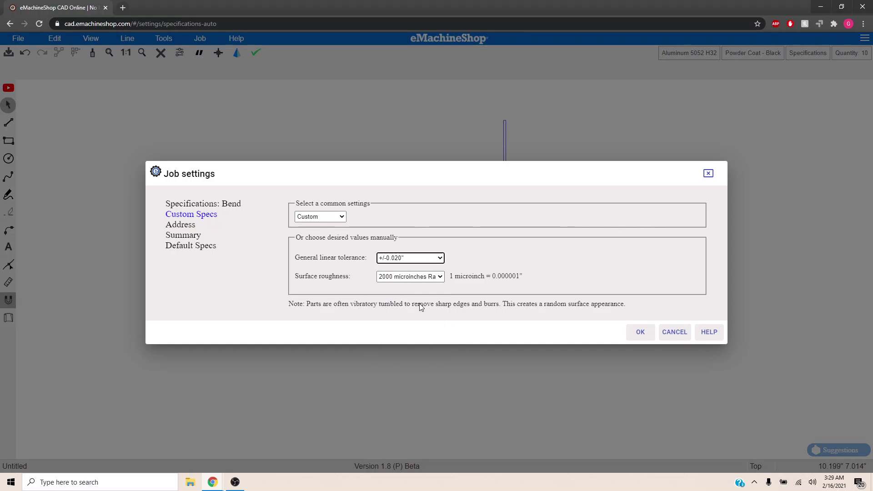
click(424, 279)
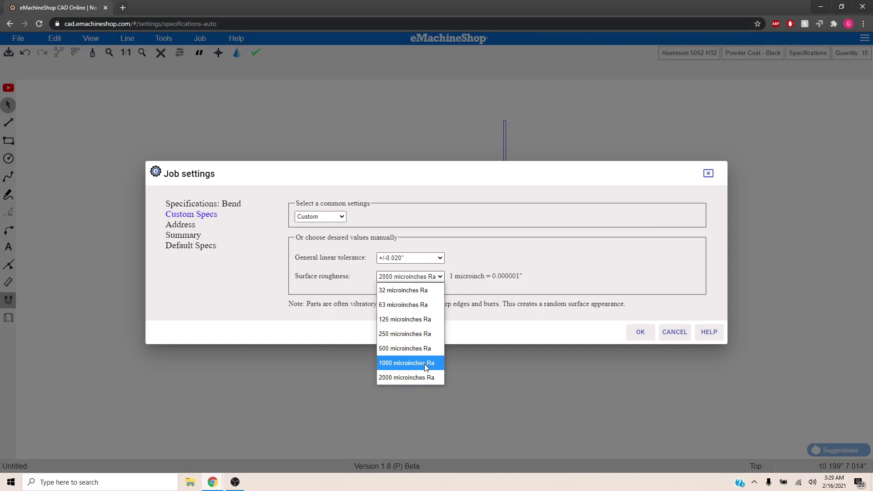
click(423, 380)
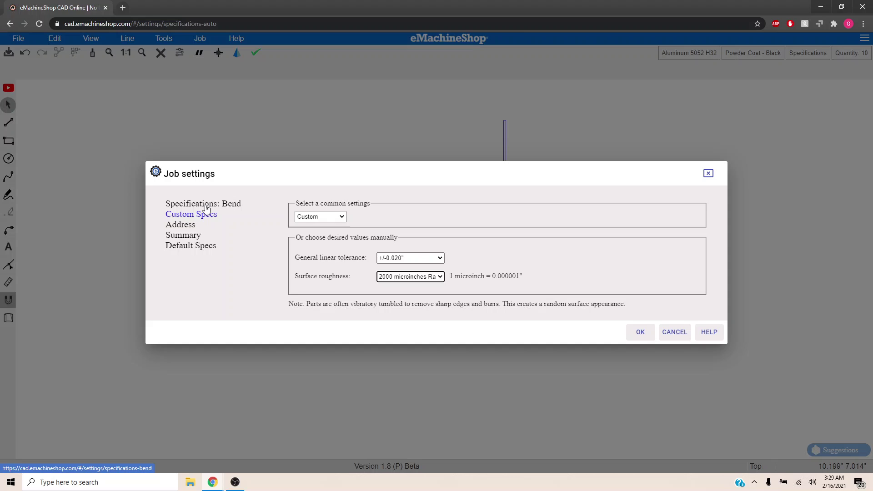
- Set the bend tool radius to 0.125" and confirm the job specifications
click(224, 205)
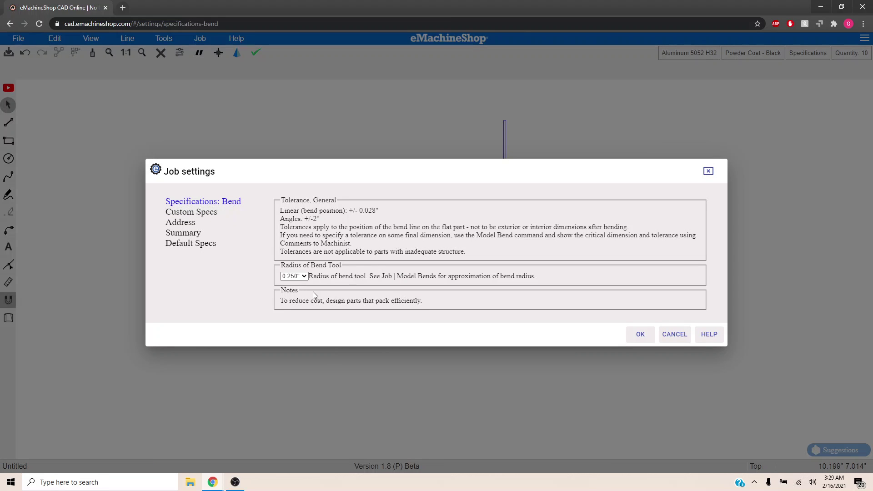
click(303, 276)
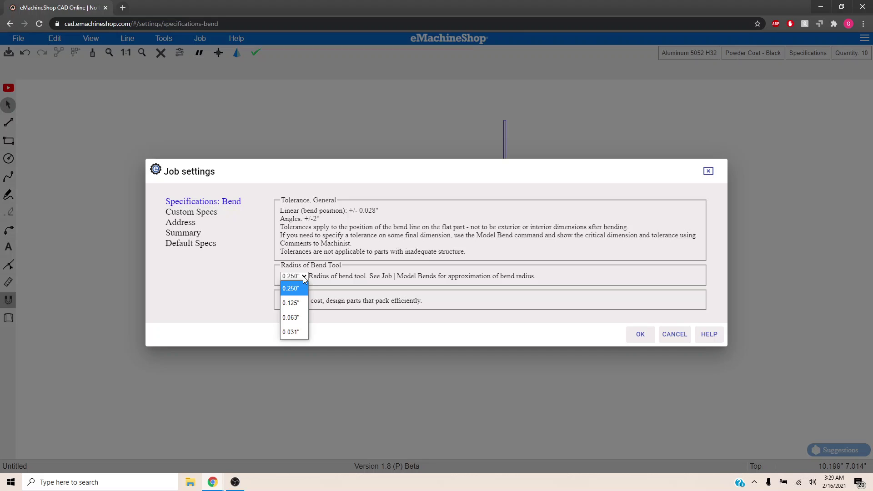
click(299, 303)
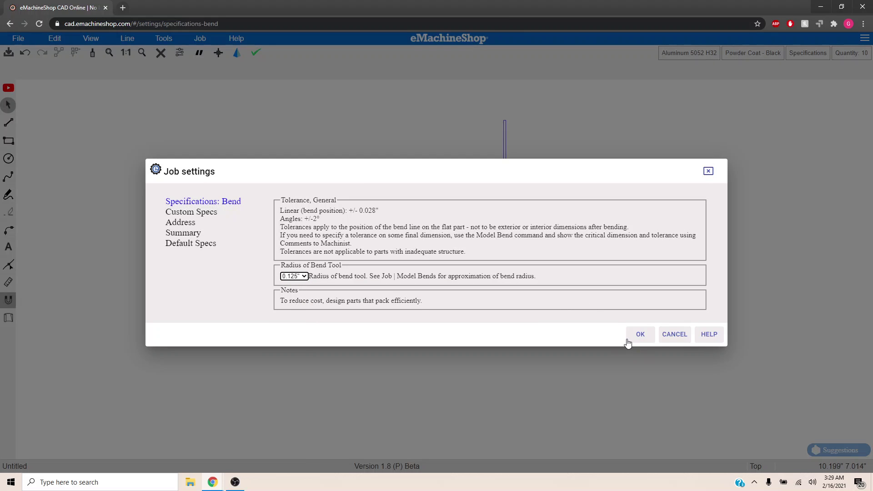
click(642, 336)
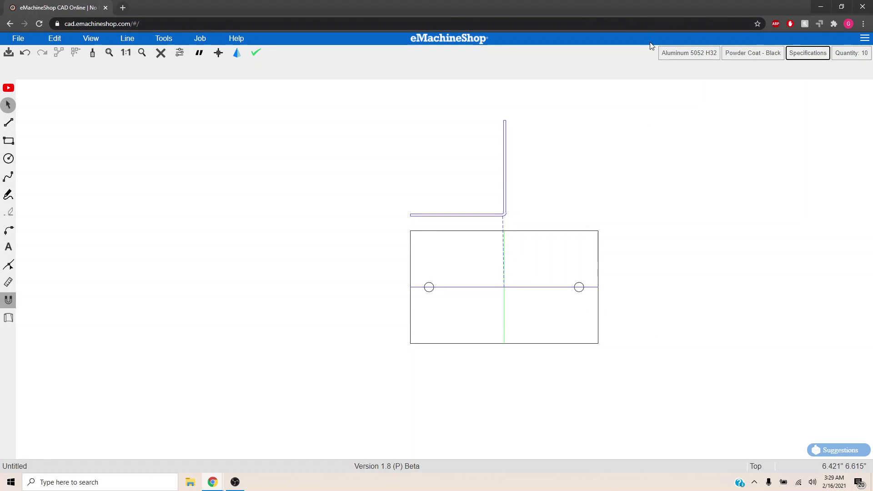
- Change the parts quantity from 10 to 15
click(851, 57)
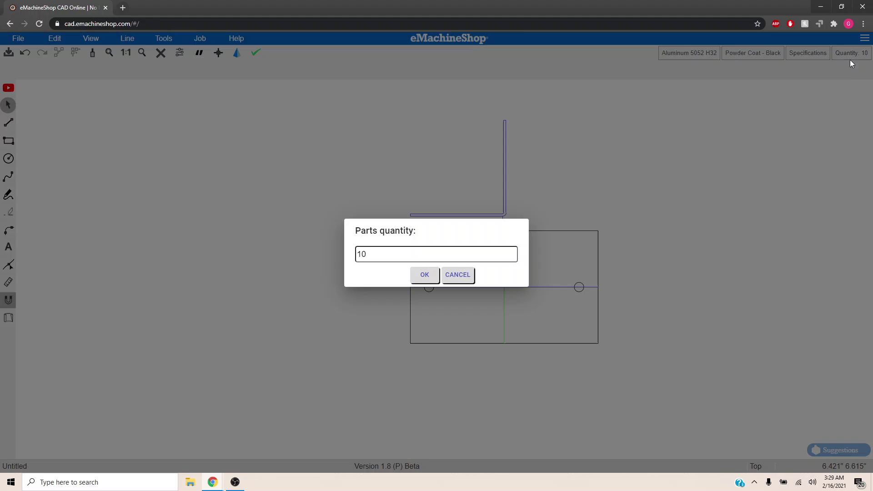
drag(369, 254, 362, 256)
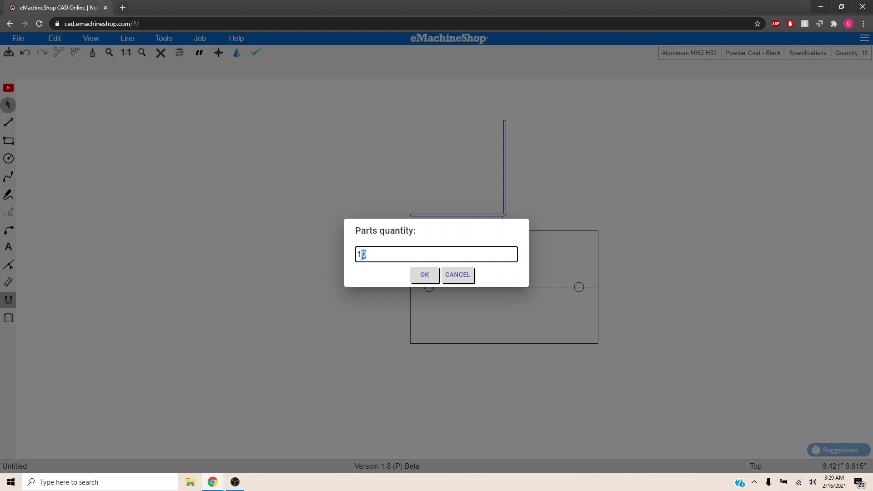
text(5)
click(422, 271)
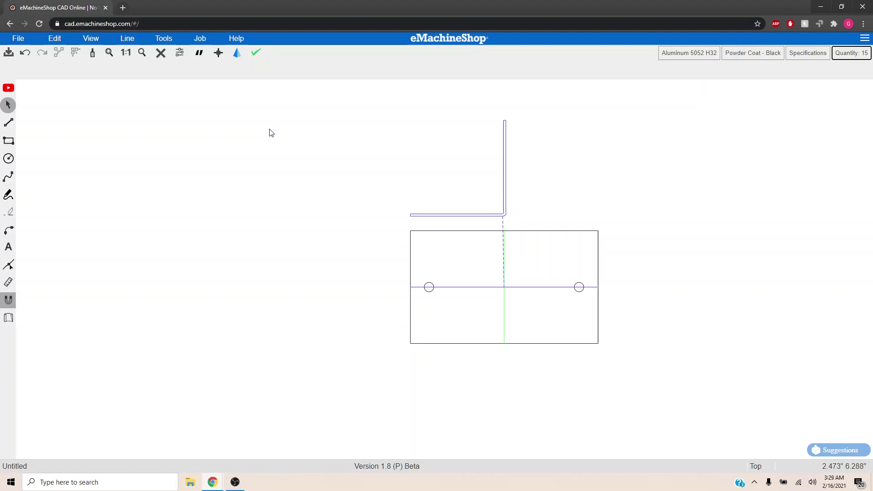
click(18, 39)
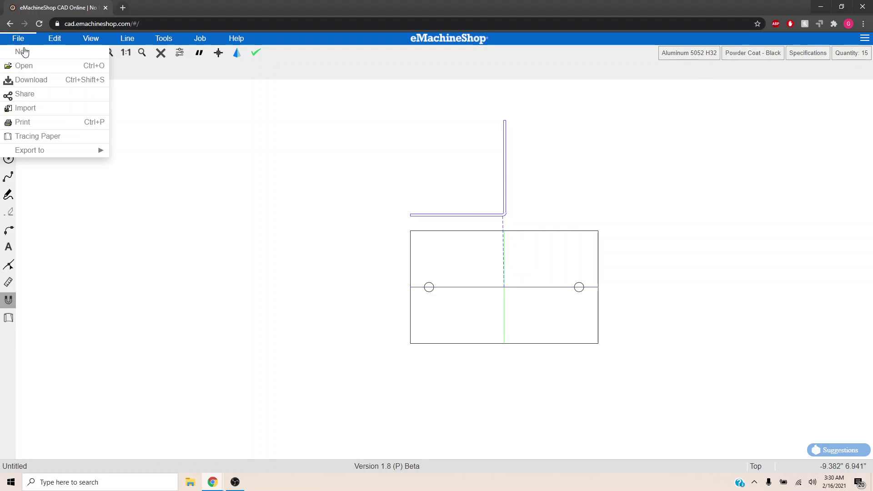
- Download the design as 'Mounting Bracket' and save it to the Desktop
click(28, 80)
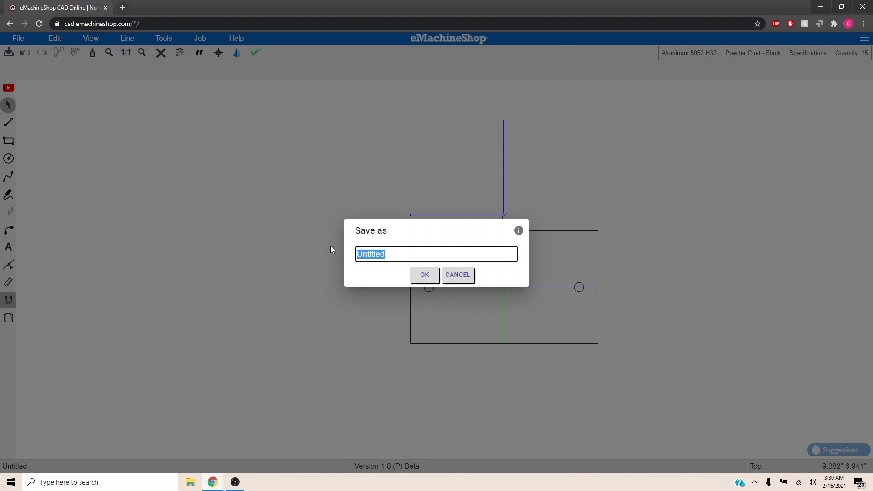
text(Mounting Bracket)
click(425, 275)
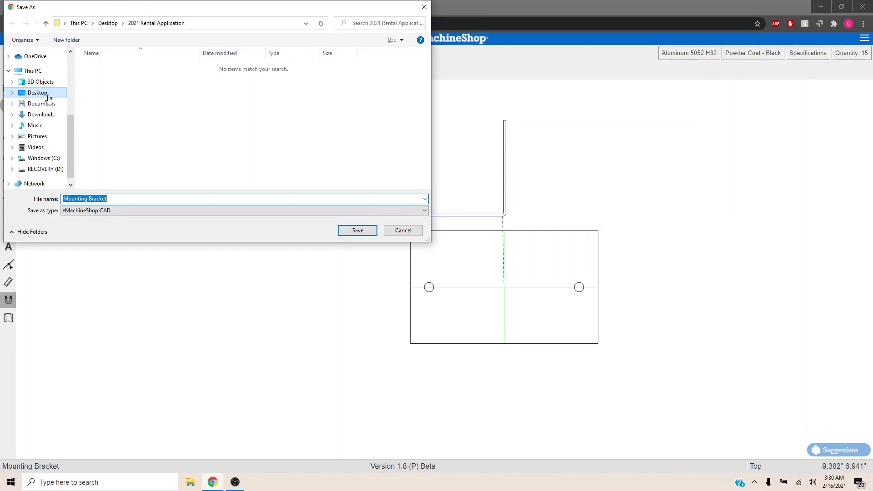
click(47, 97)
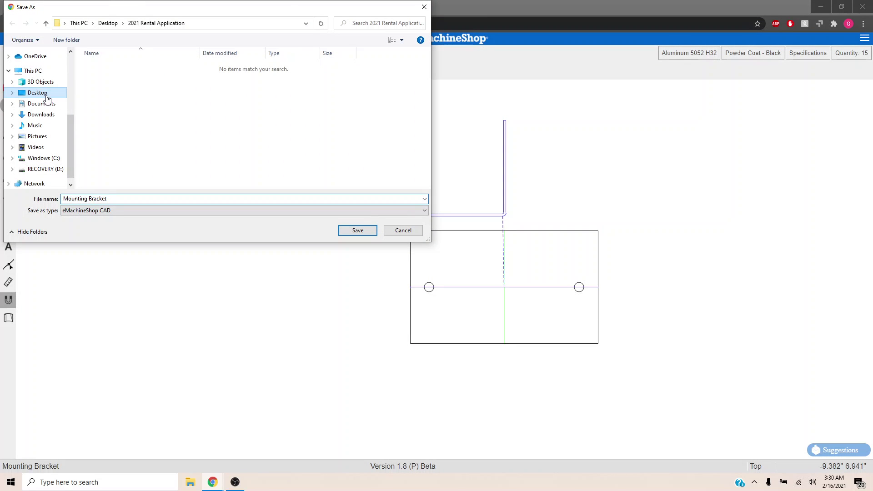
click(358, 231)
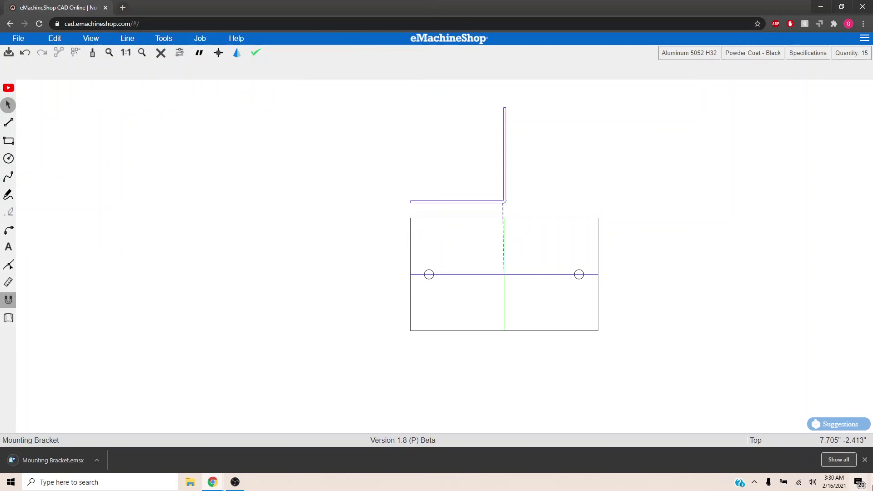
click(865, 460)
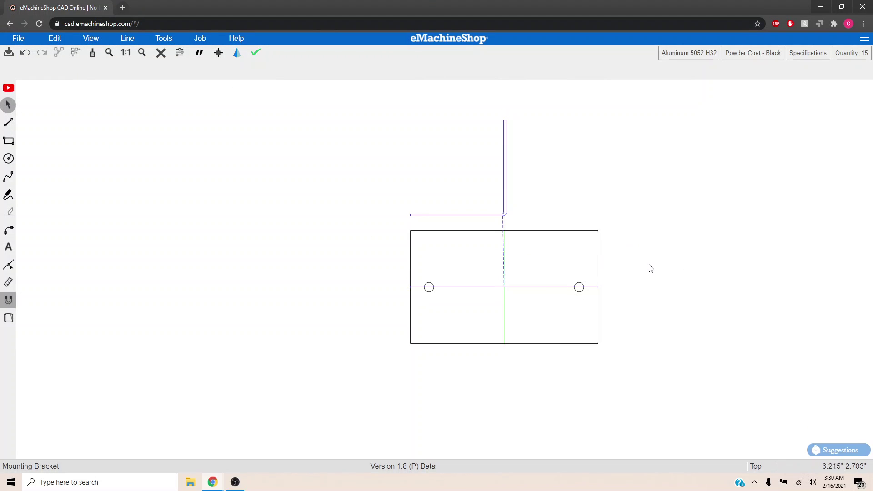
- Analyze the bracket, review the $231.53 quote for 15 parts, and close it
click(260, 58)
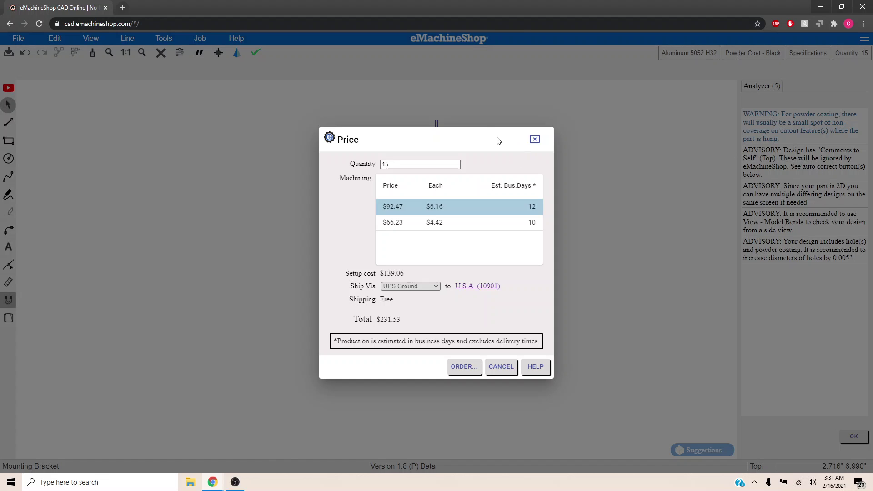
click(534, 139)
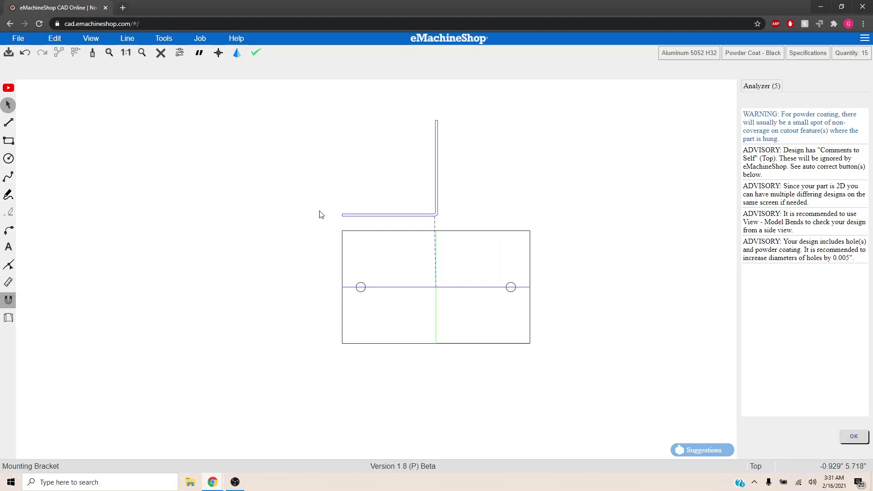
- Dismiss the analyzer advisories, select the bent side profile, and re-check the price quote
click(438, 136)
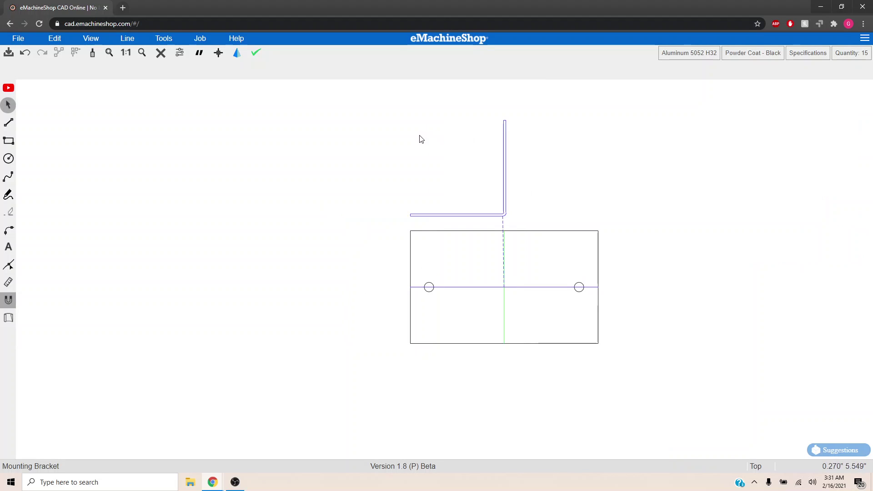
click(505, 134)
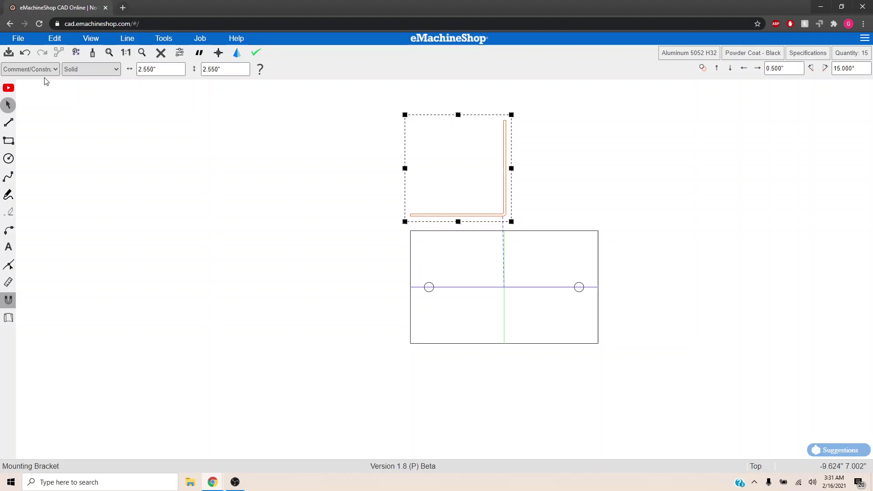
click(256, 54)
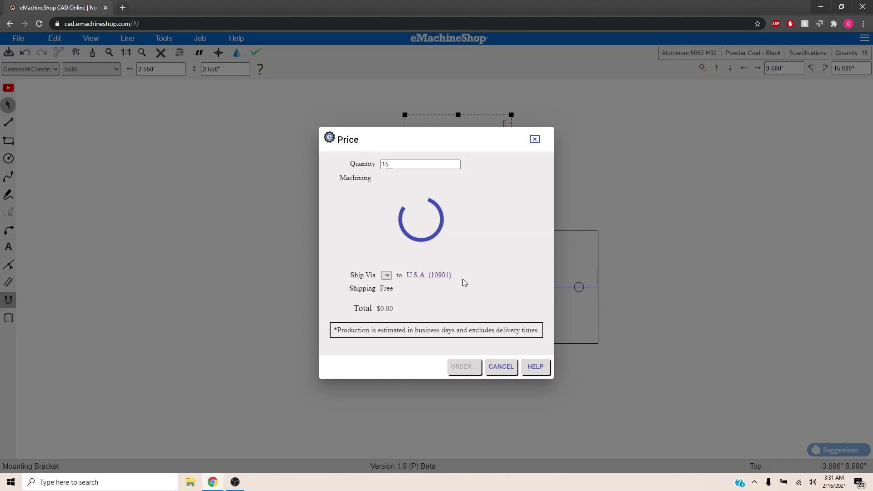
click(535, 140)
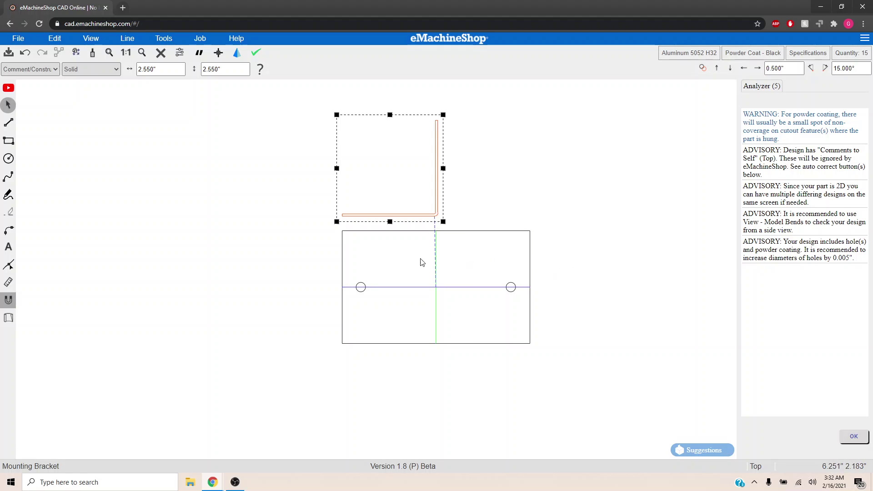
- Zoom in and enlarge the left hole's diameter by 0.005" to 0.255"
click(586, 294)
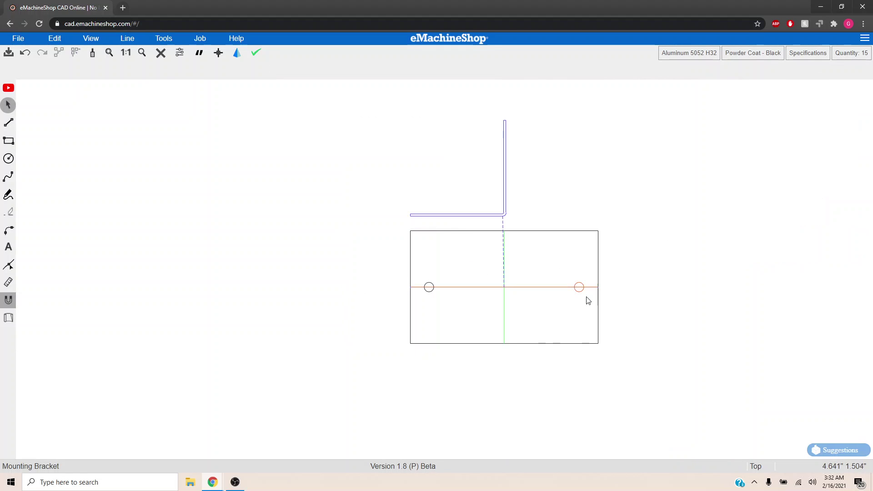
key(super)
key(super)
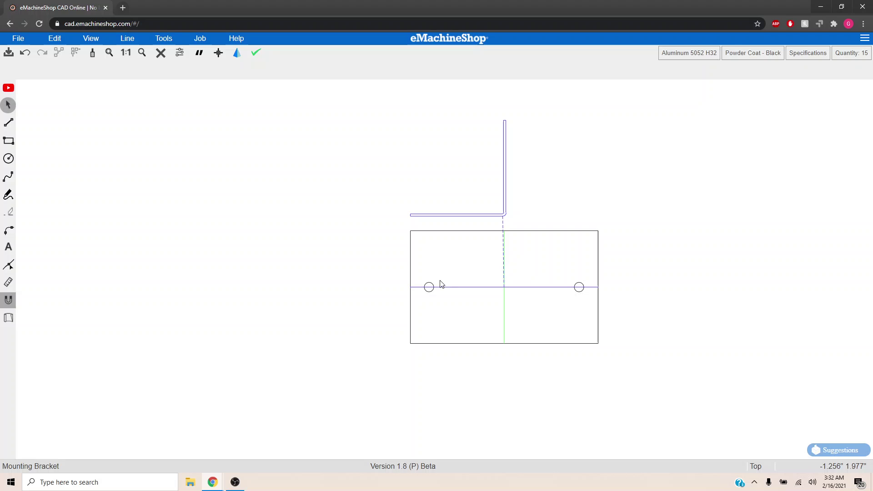
scroll(448, 293, up, 5)
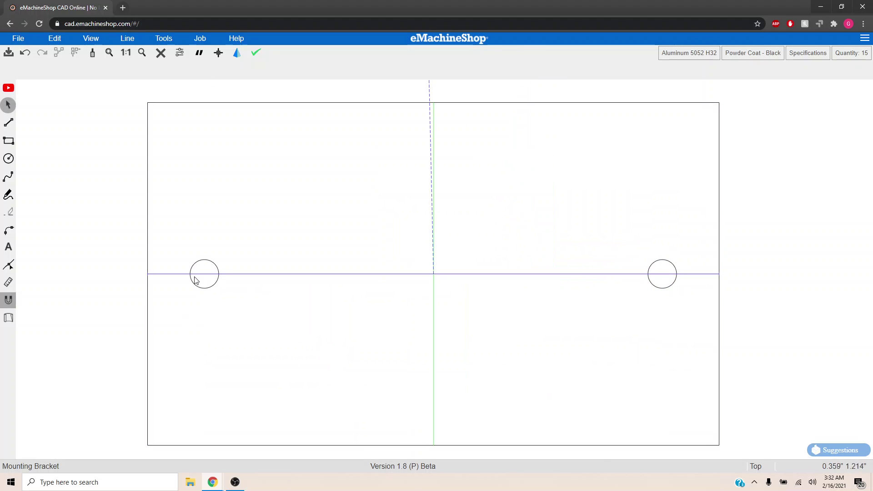
click(209, 261)
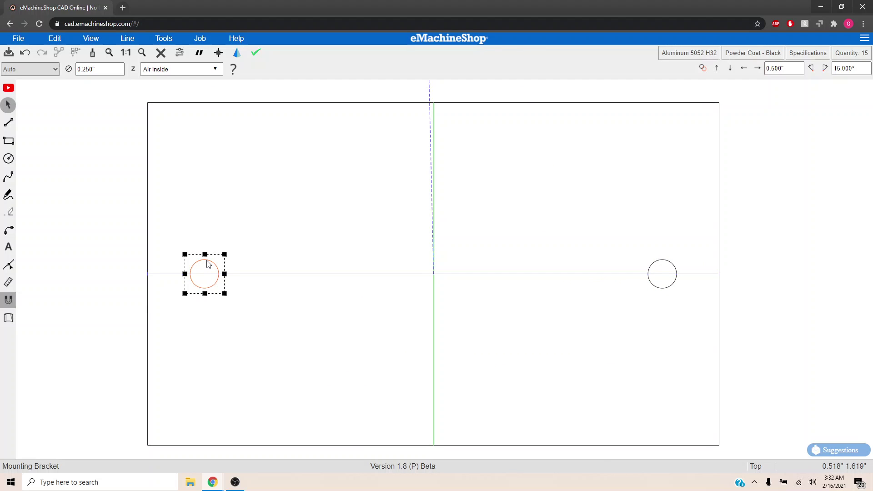
click(111, 70)
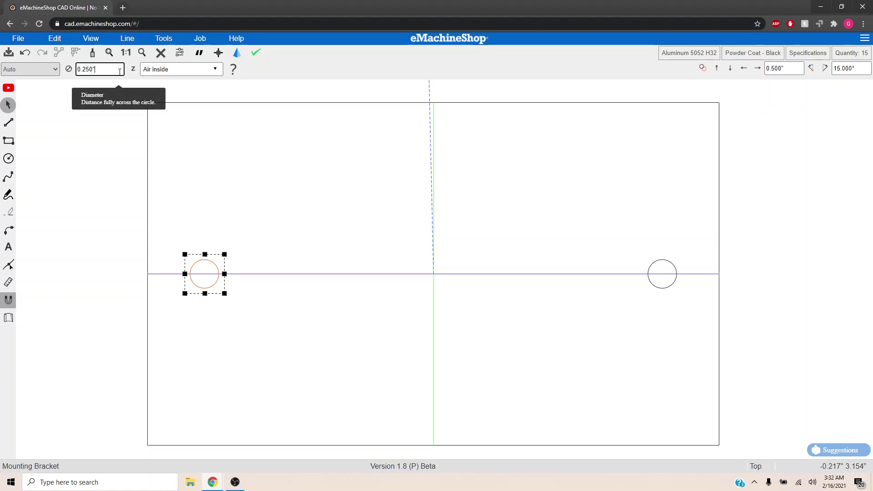
text(+.005)
key(Return)
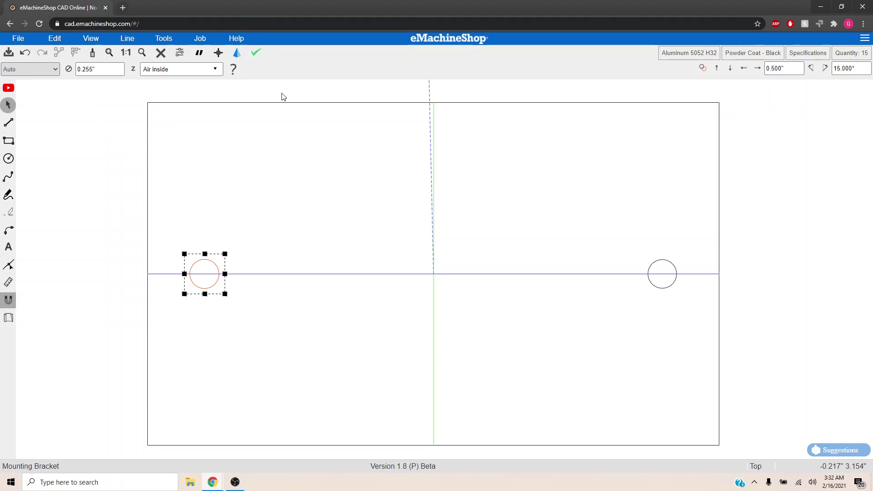
- Set the right hole's diameter to 0.255" and deselect it
click(665, 263)
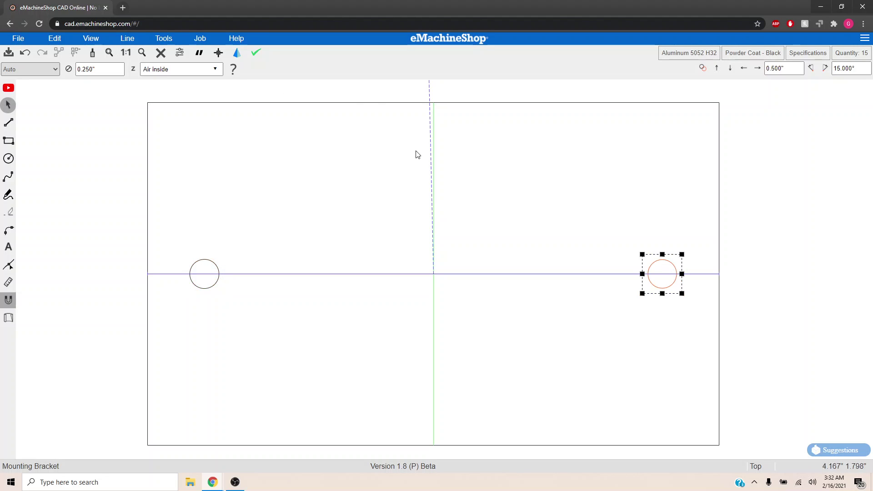
click(100, 70)
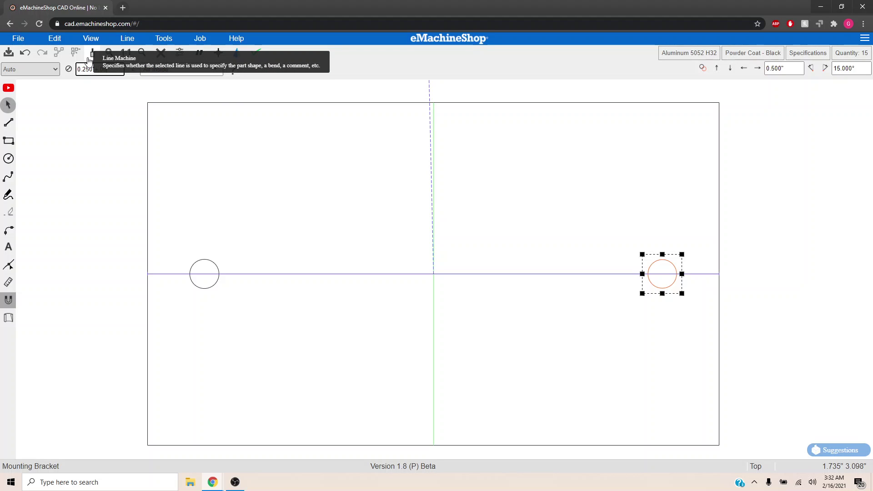
text(0.255)
key(Return)
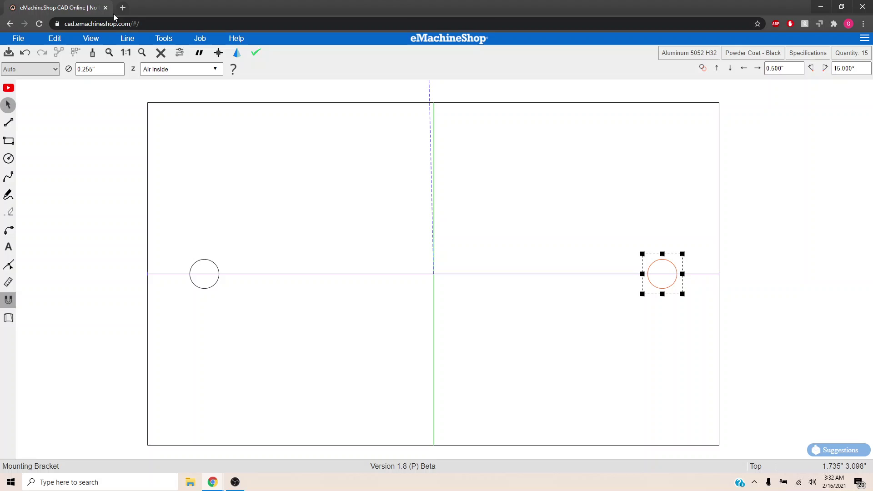
click(785, 301)
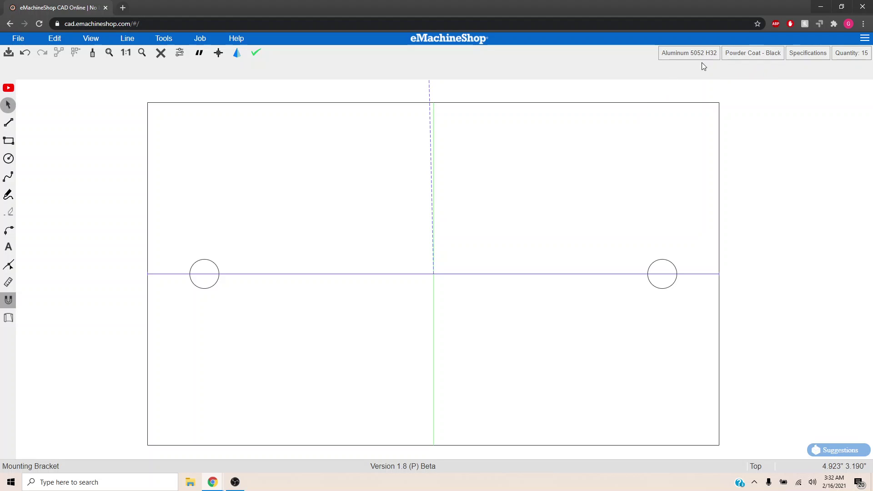
- Get a price quote and recalculate it for quantity 10
click(256, 53)
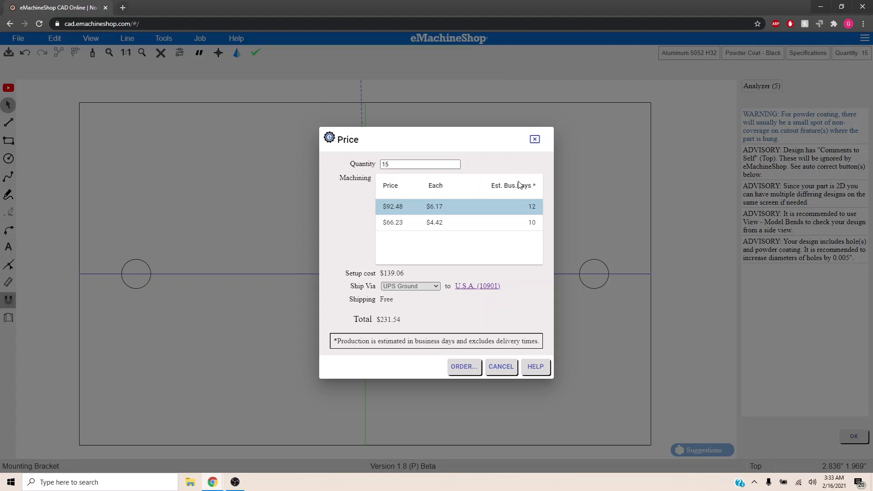
double_click(386, 163)
key(Return)
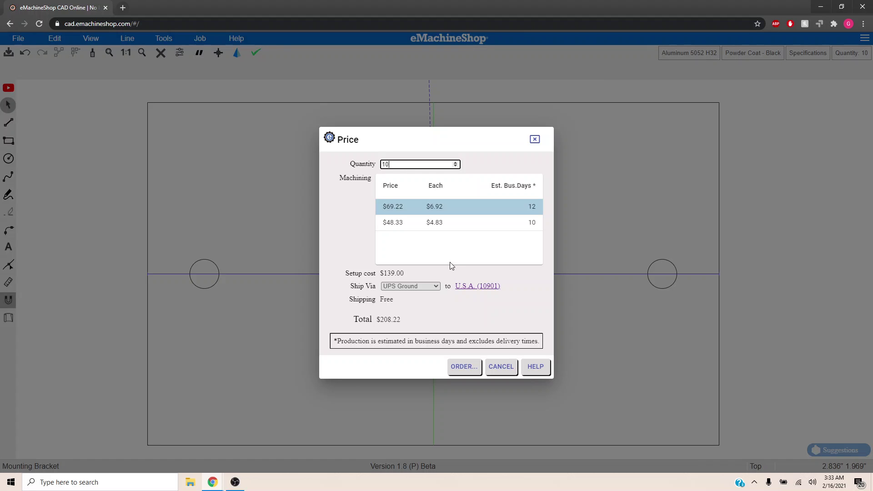
- Compare UPS Next Day Air, return to UPS Ground shipping, and attempt to order
click(430, 290)
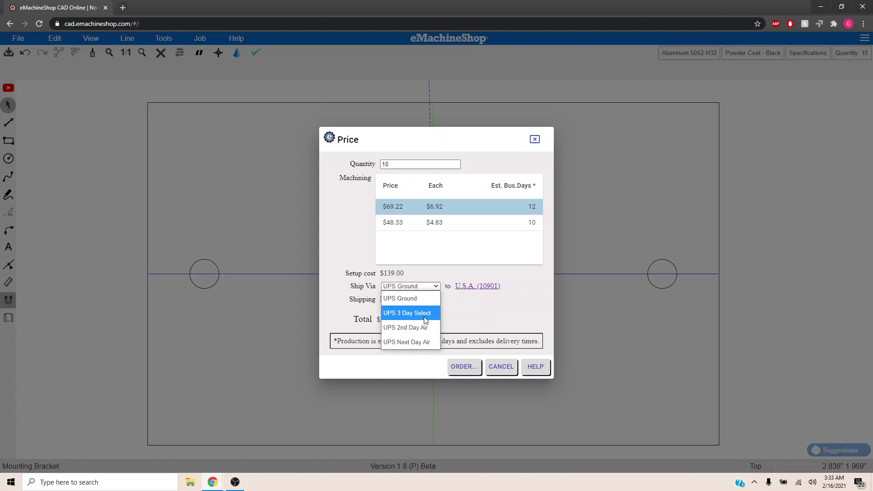
click(415, 343)
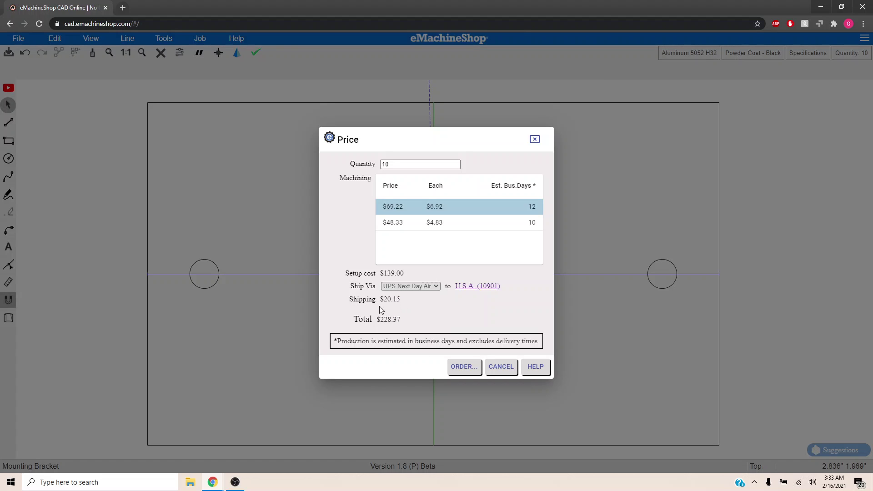
click(400, 286)
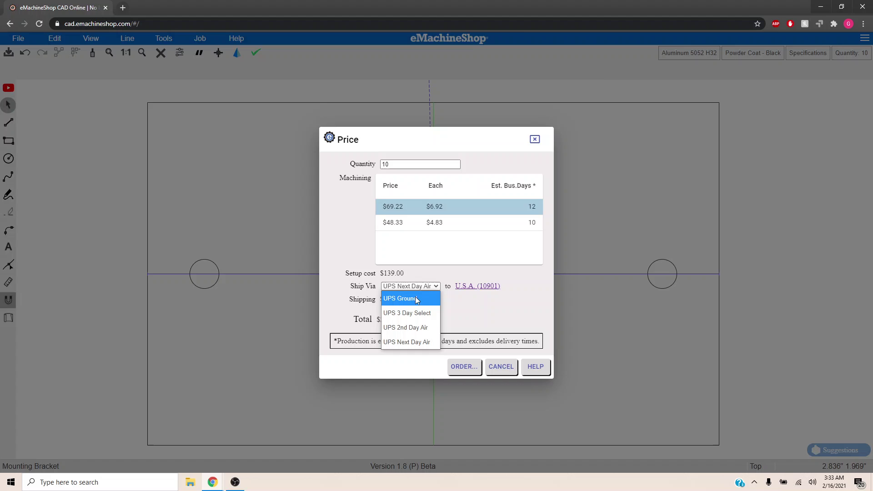
click(411, 301)
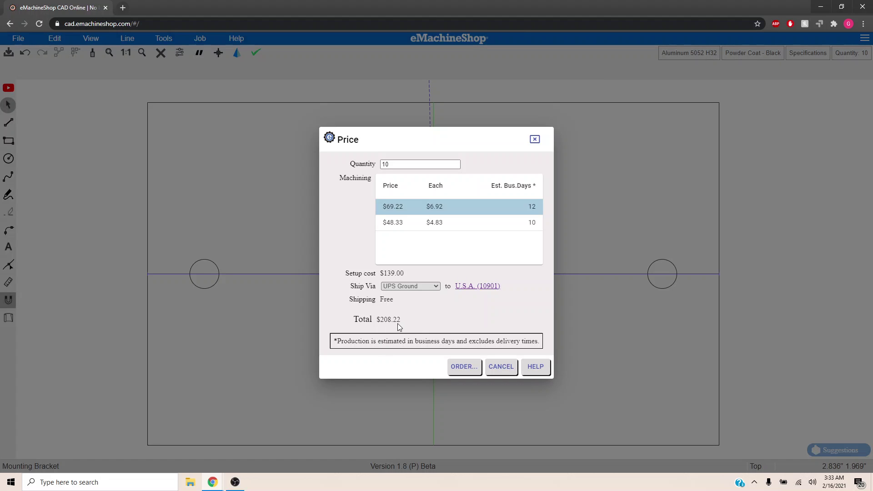
click(468, 368)
click(481, 281)
- Save the design to the Desktop as Mounting Bracket (1), then re-run the analysis
click(534, 139)
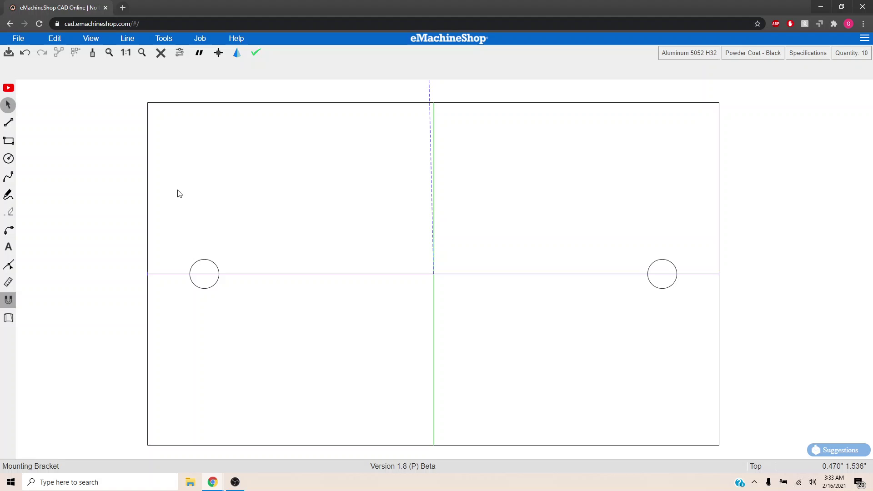
click(24, 42)
click(54, 81)
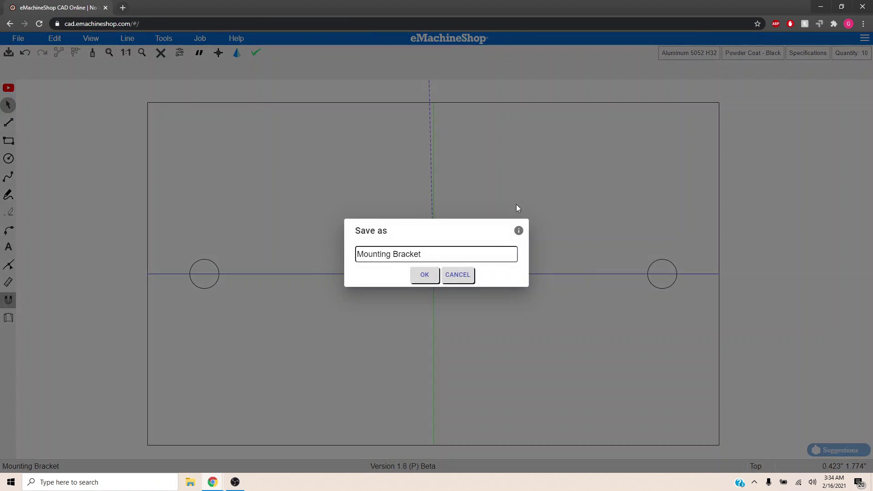
click(432, 277)
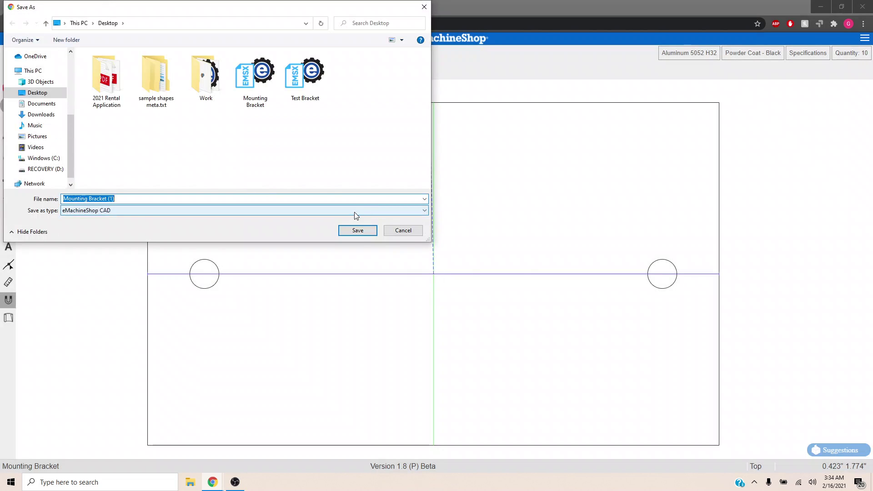
click(362, 231)
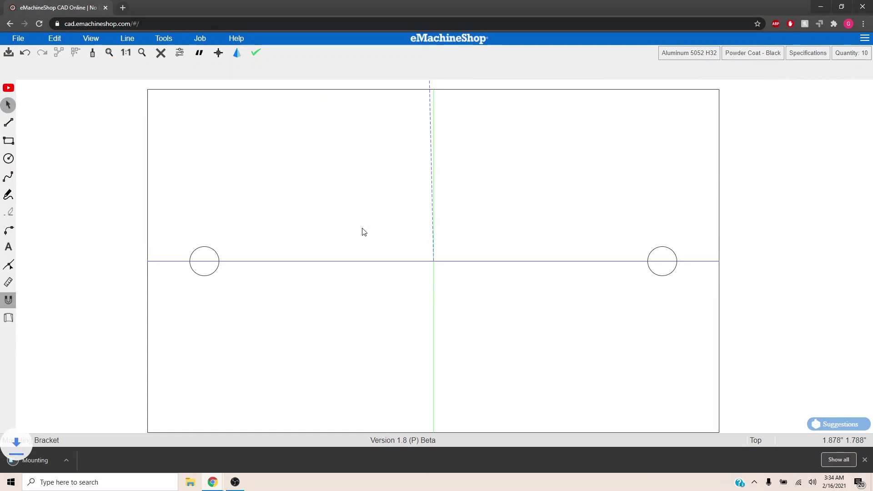
click(865, 462)
click(263, 61)
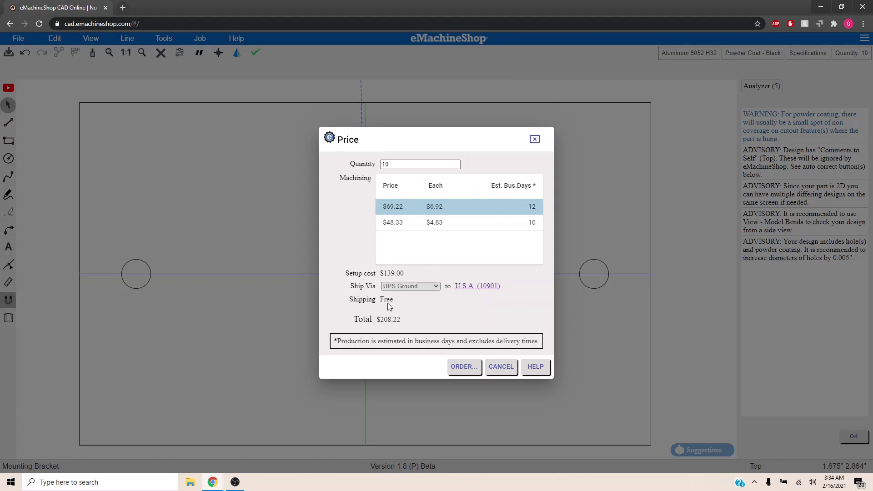
- View the order form, then close it and the price quote
click(465, 366)
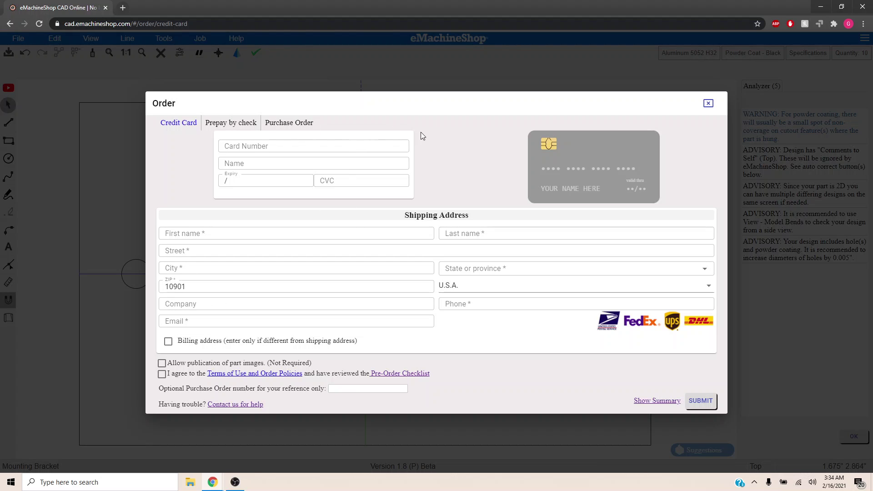
click(708, 103)
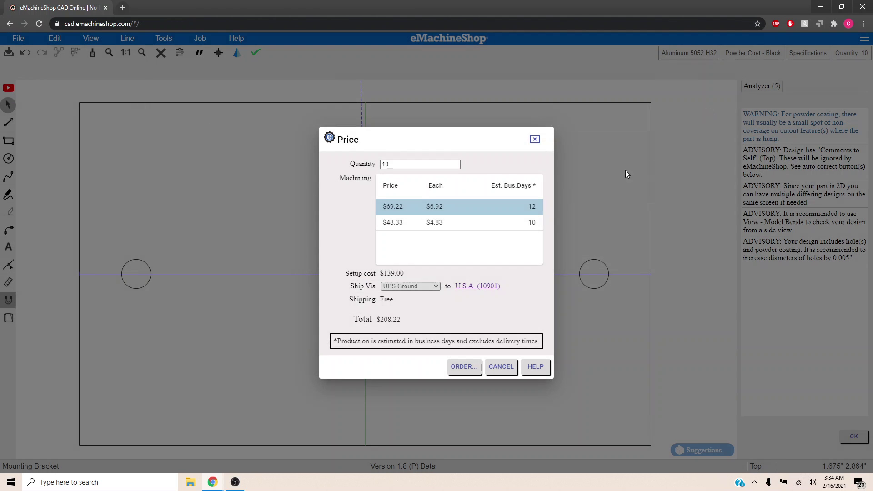
click(535, 139)
scroll(503, 131, down, 3)
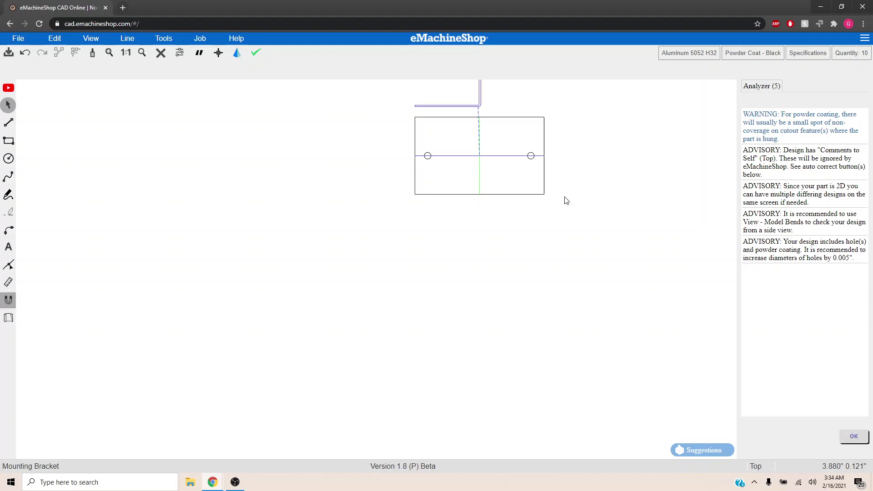
scroll(577, 133, up, 2)
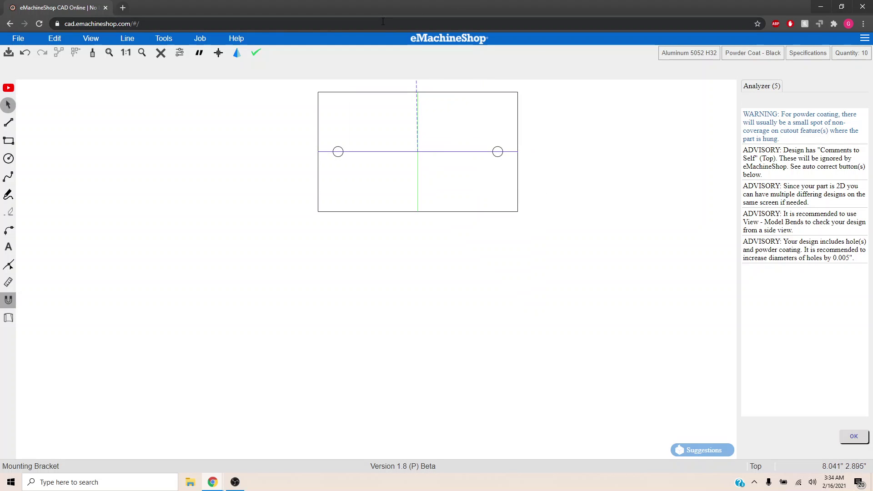